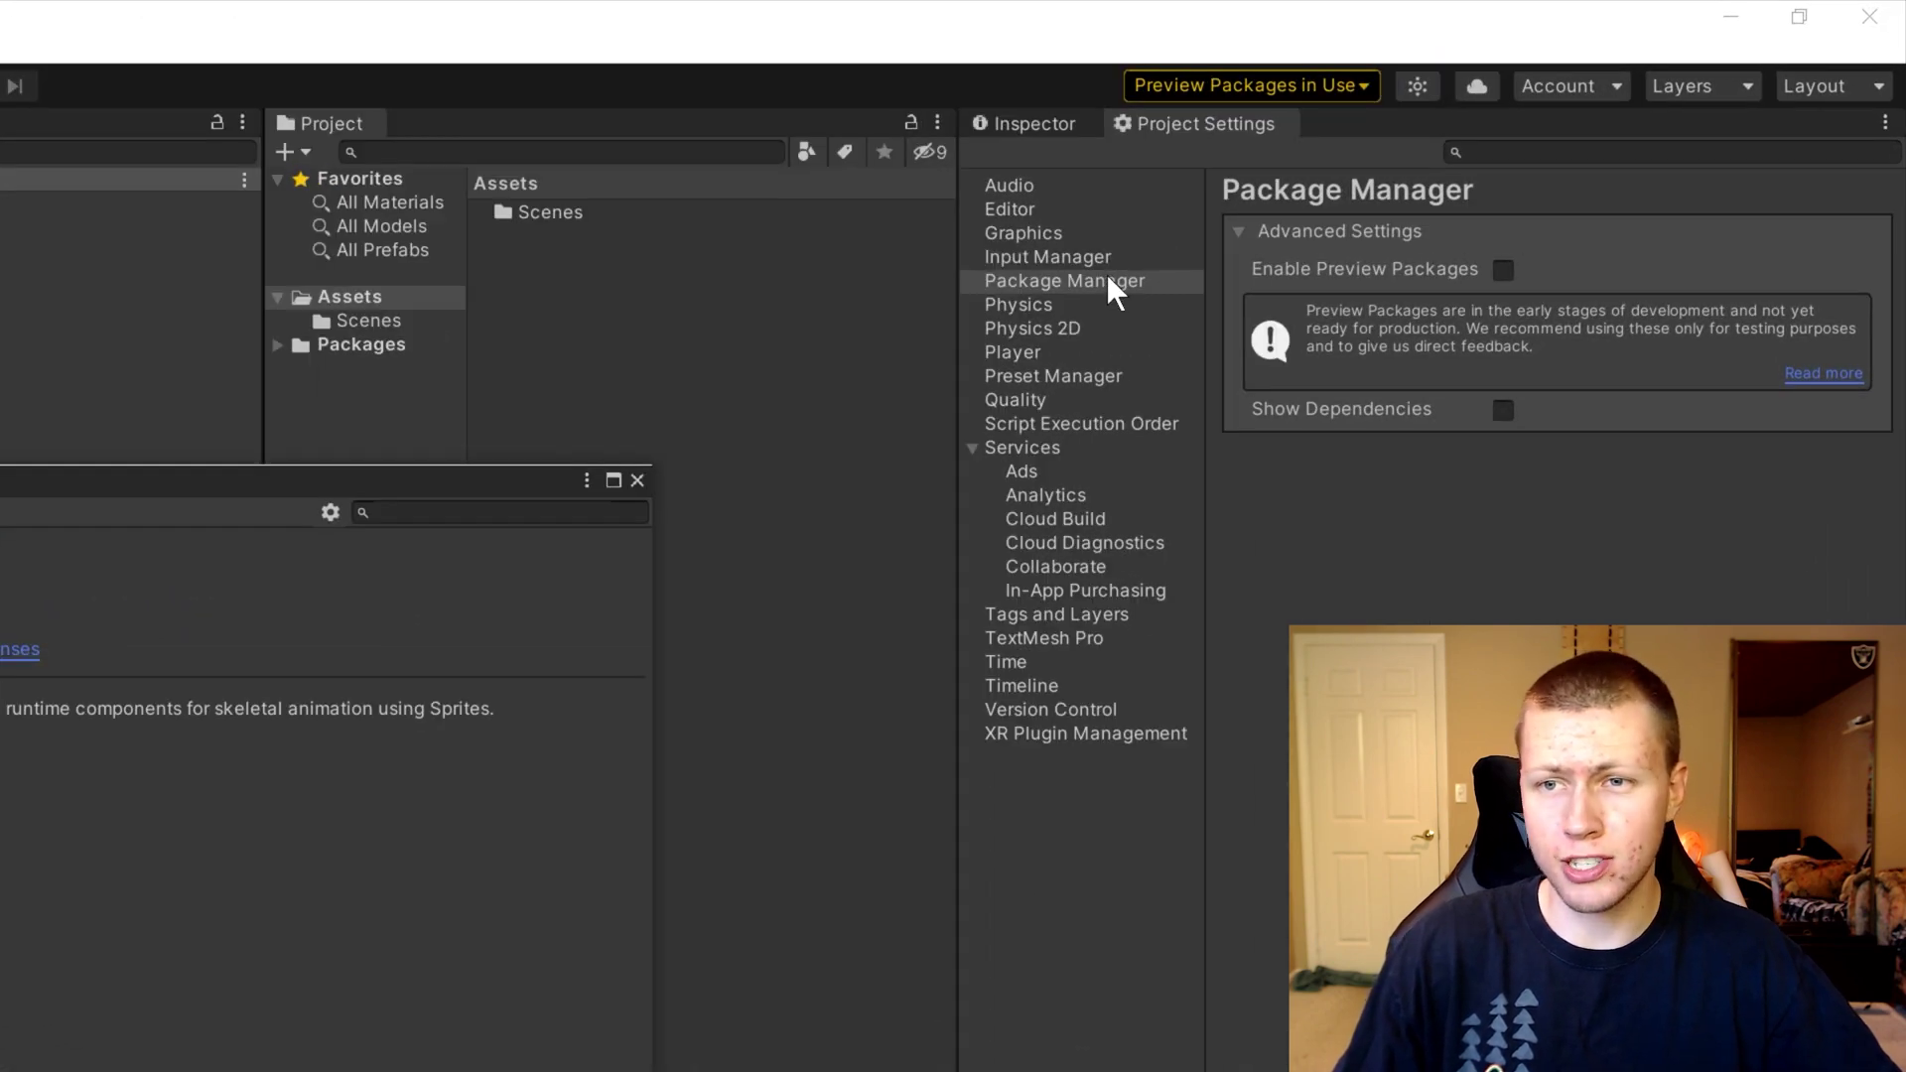
- Tick Enable Preview Packages in the Package Manager settings, accept the warning, and browse the preview entries
{"action": "left_click", "coordinate": [1109, 279]}
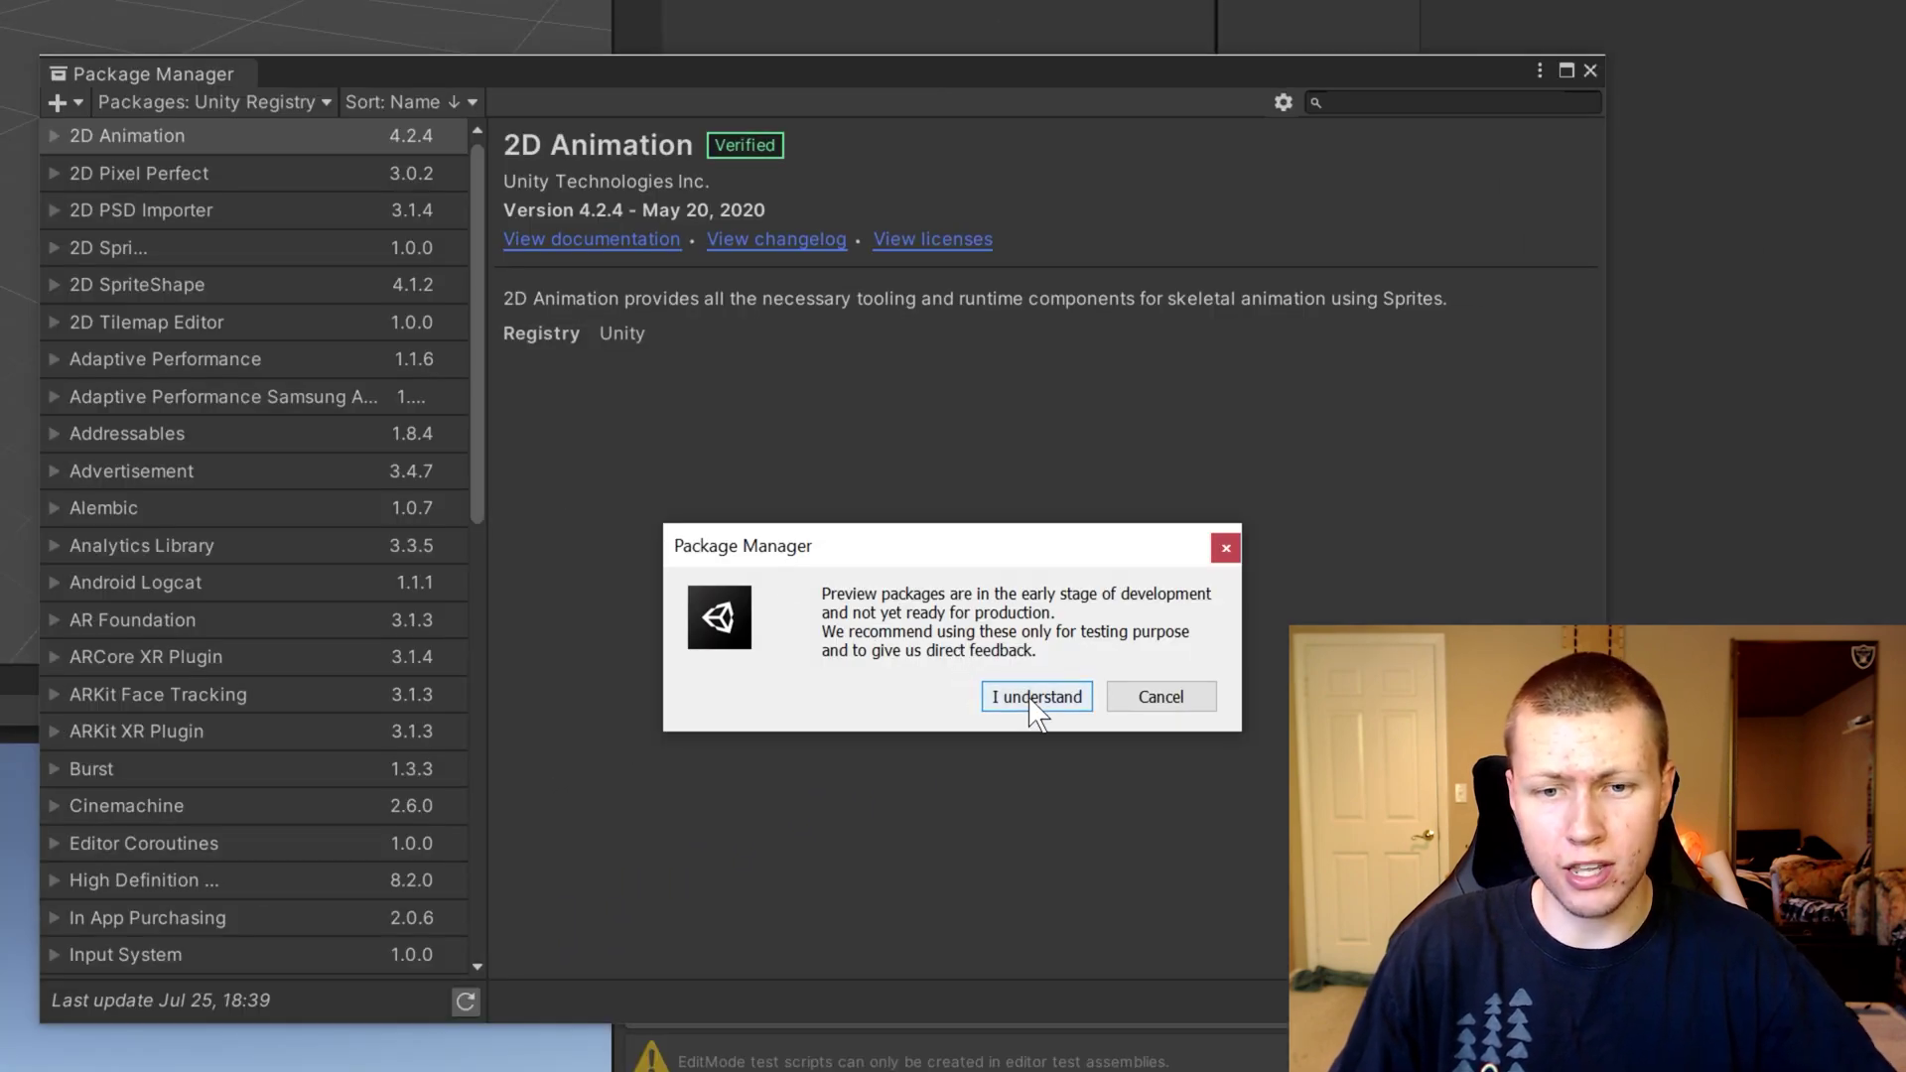
{"action": "left_click", "coordinate": [1035, 697]}
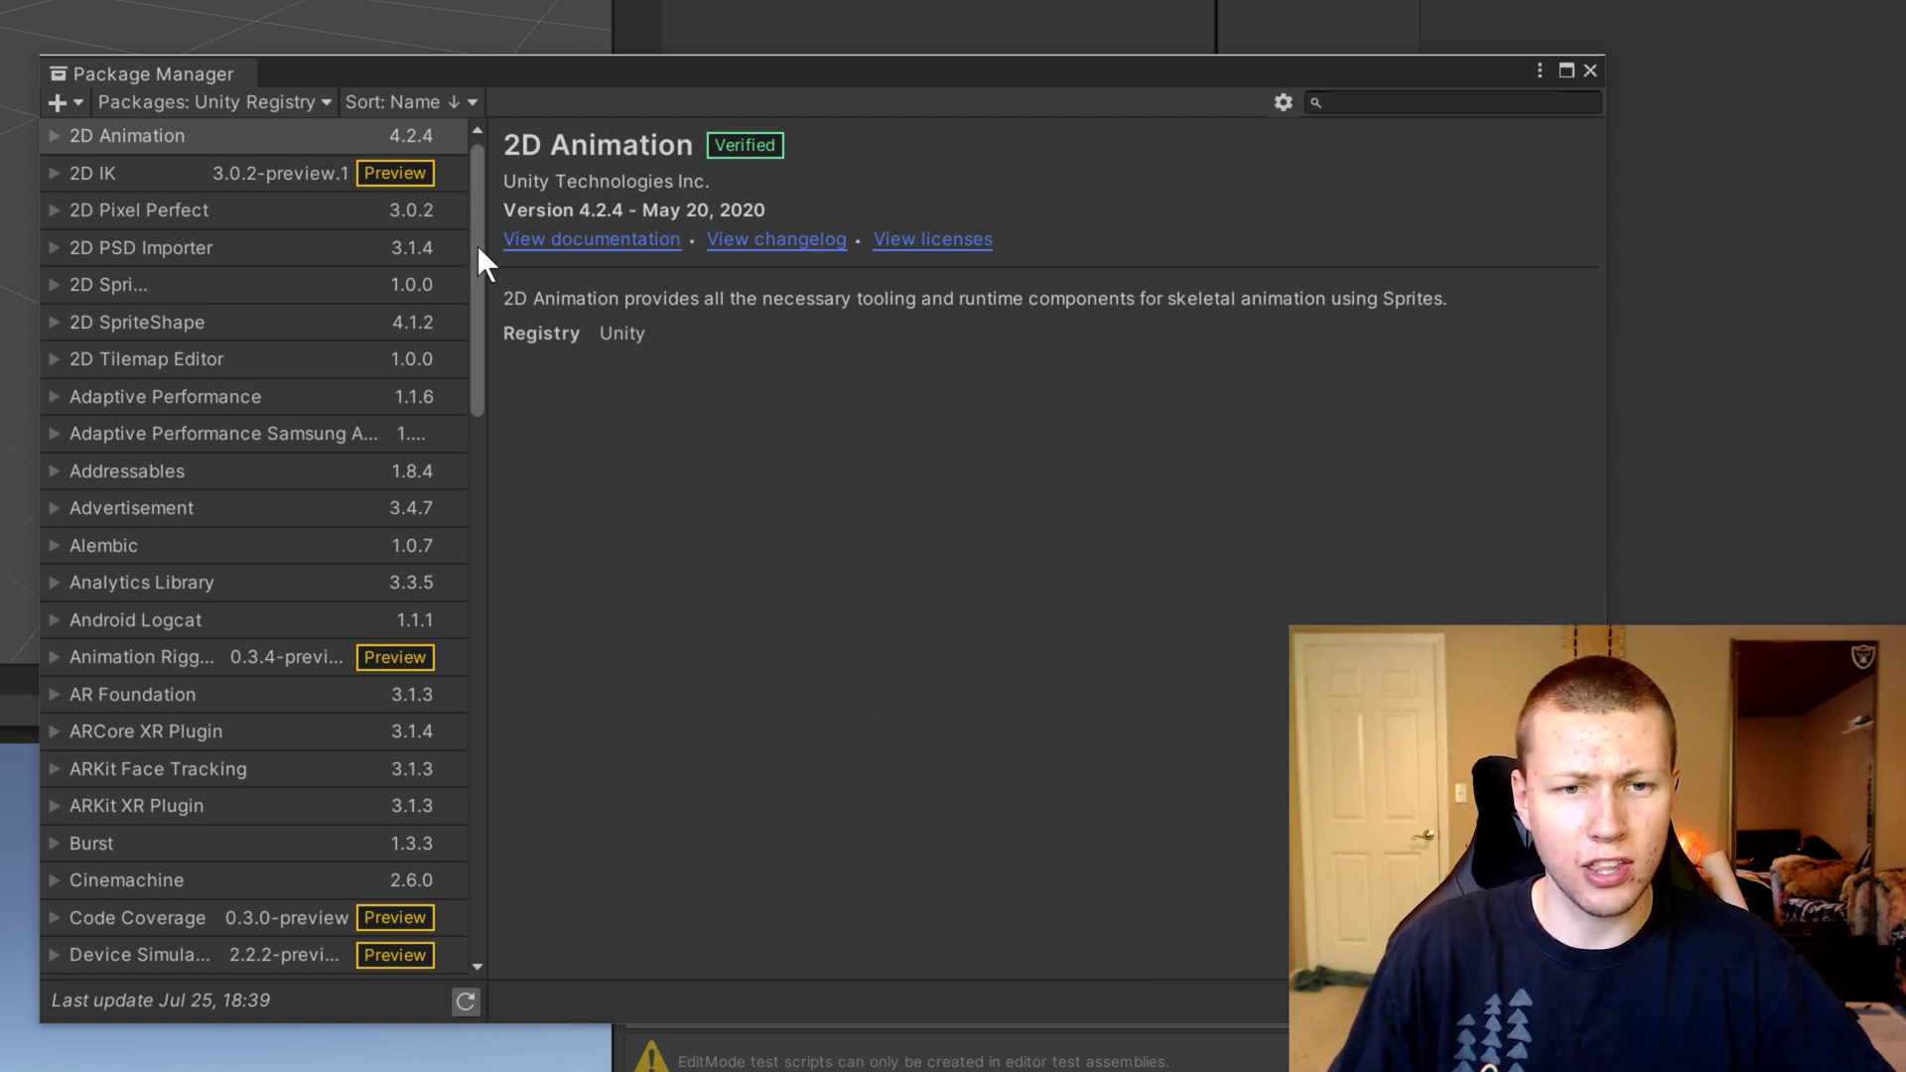
{"action": "left_click_drag", "start_coordinate": [478, 246], "coordinate": [488, 429]}
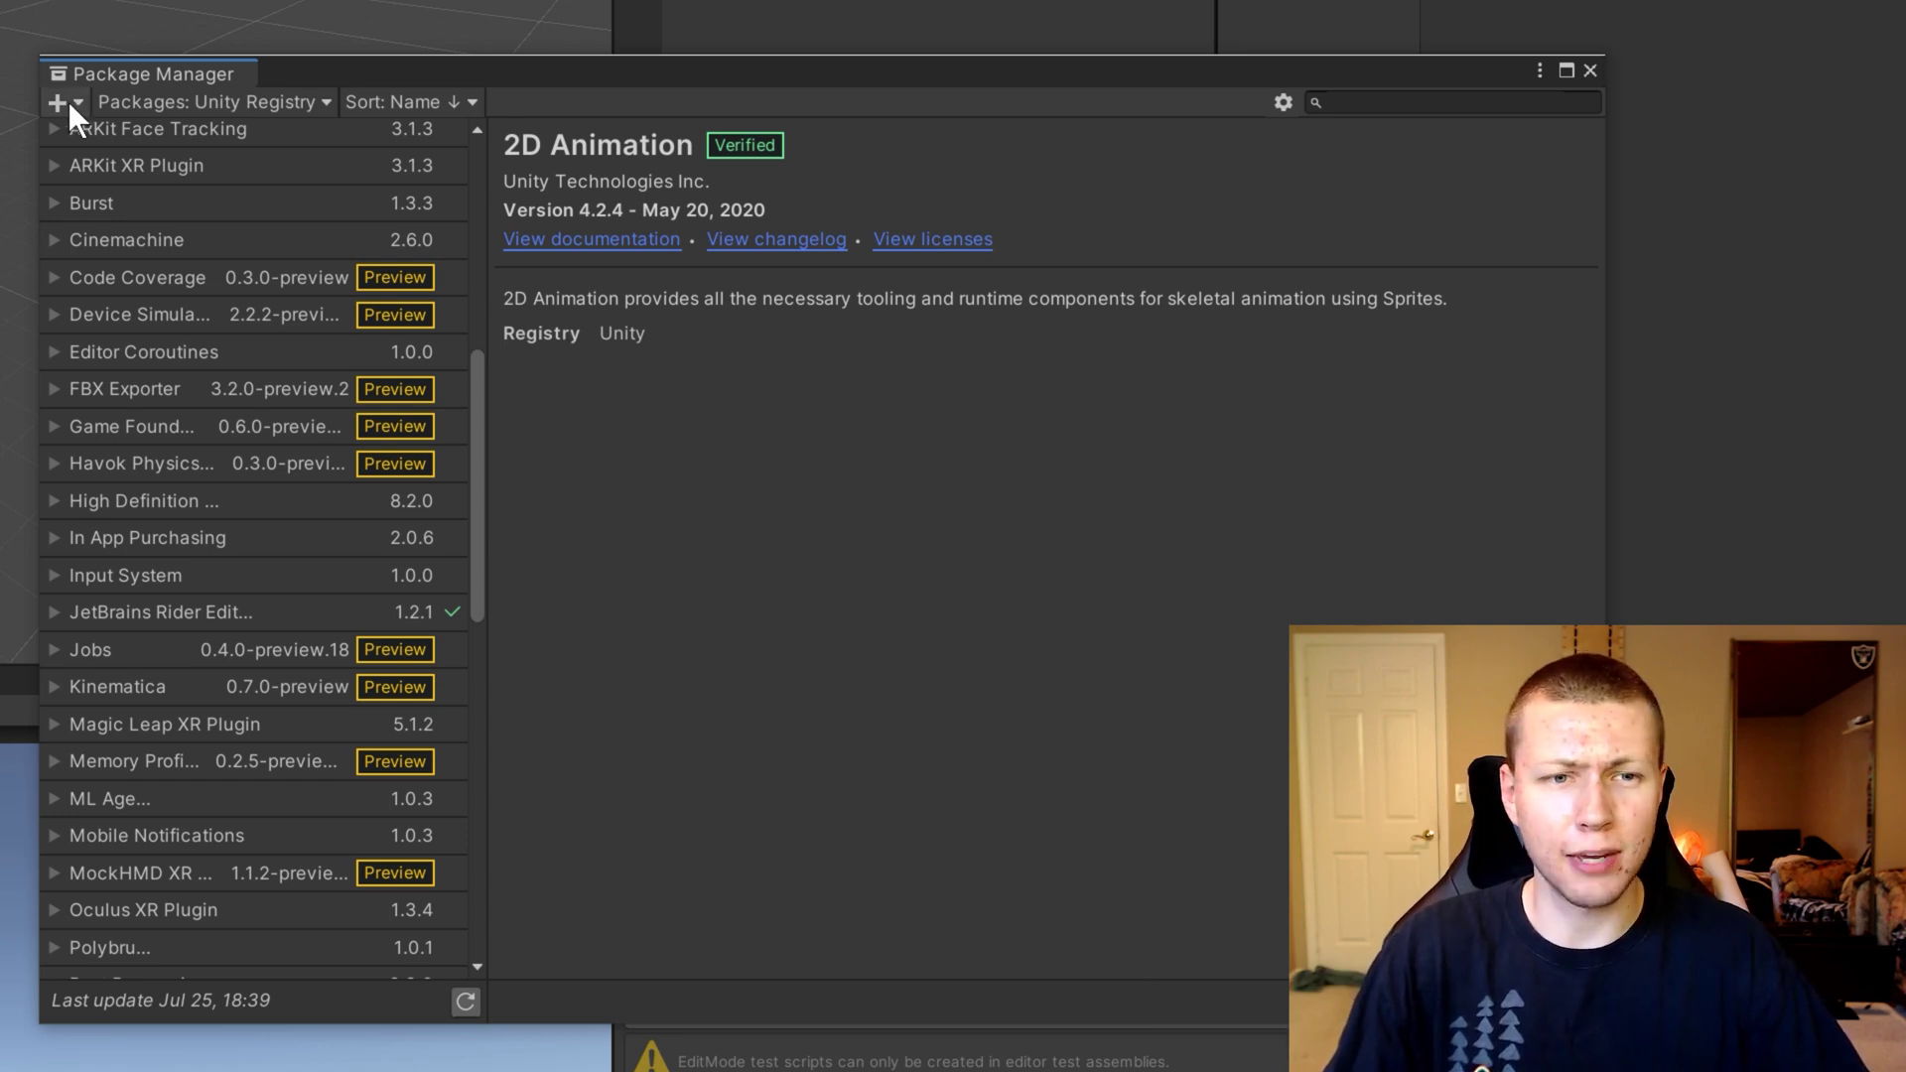
- Filter packages to In Project, open the Add package from git URL field, then the Preview Packages in Use menu
{"action": "left_click", "coordinate": [119, 102]}
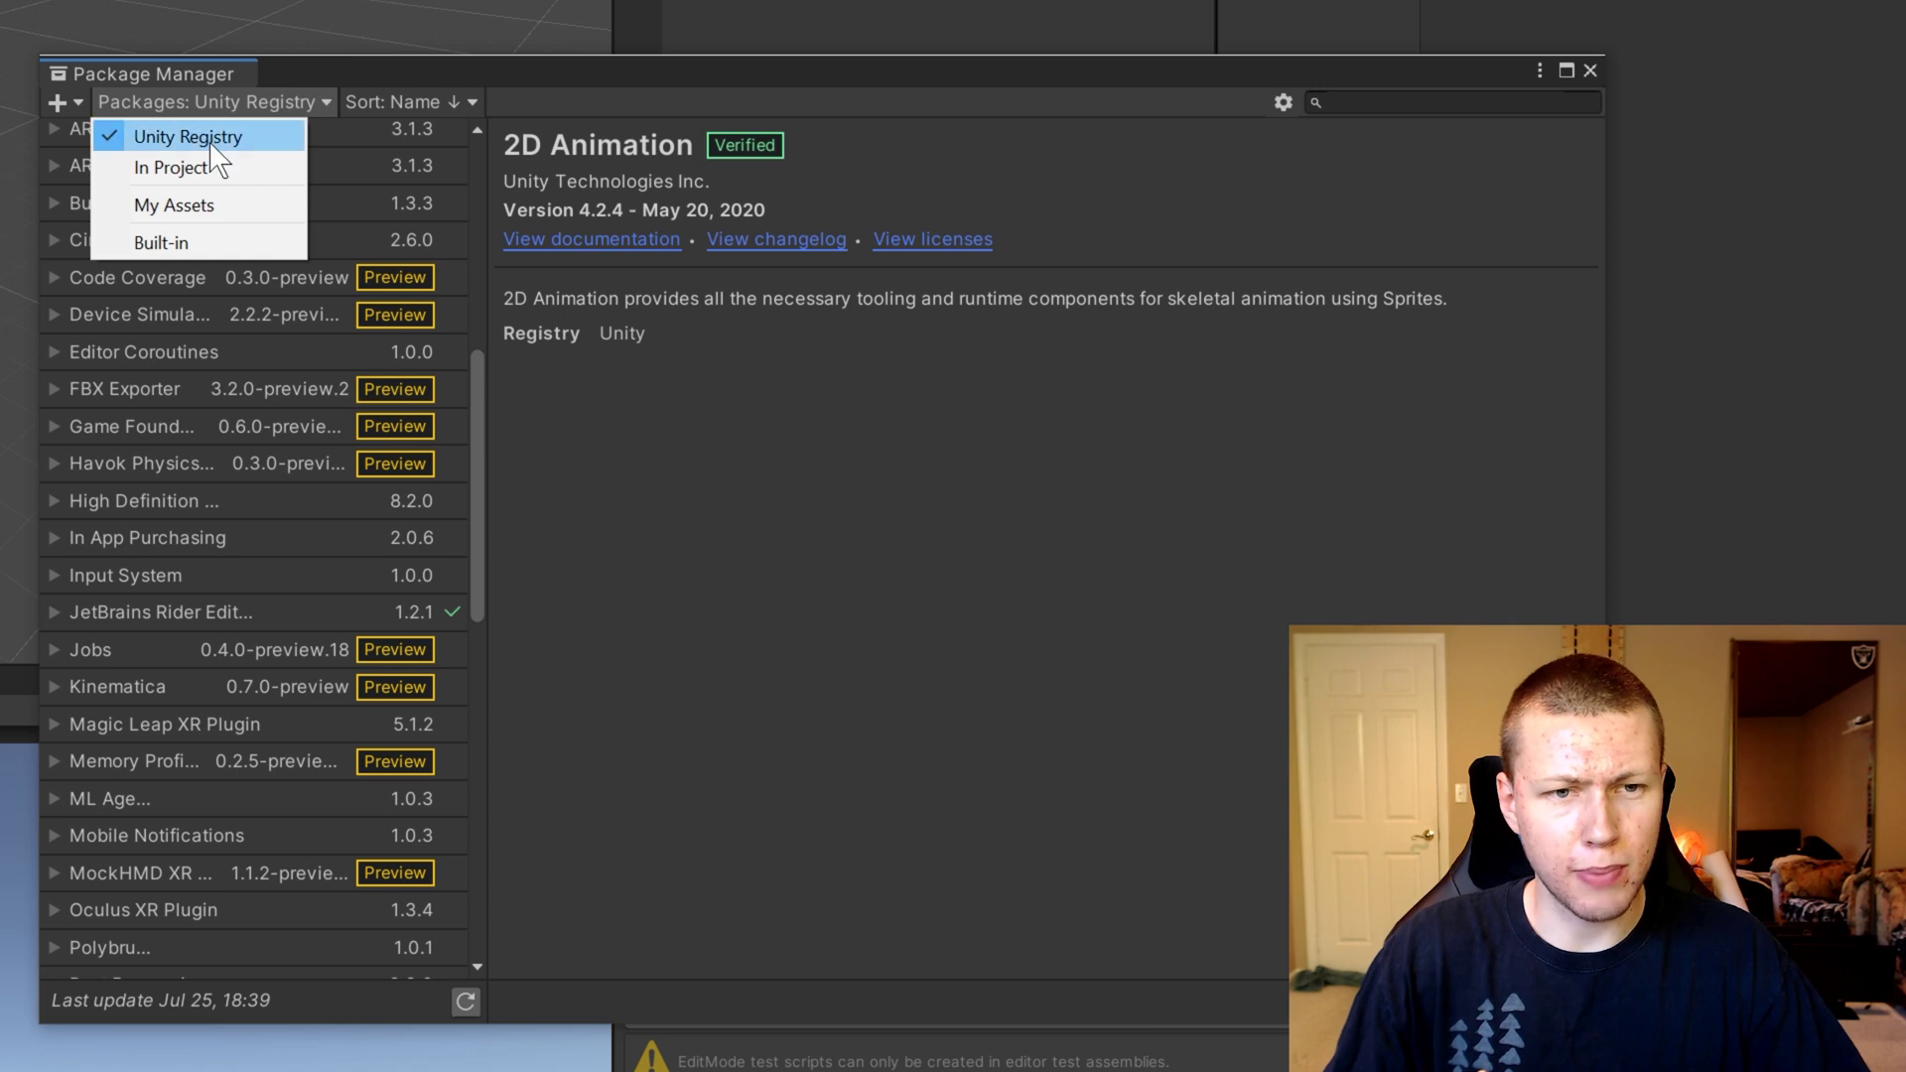
{"action": "left_click", "coordinate": [187, 167]}
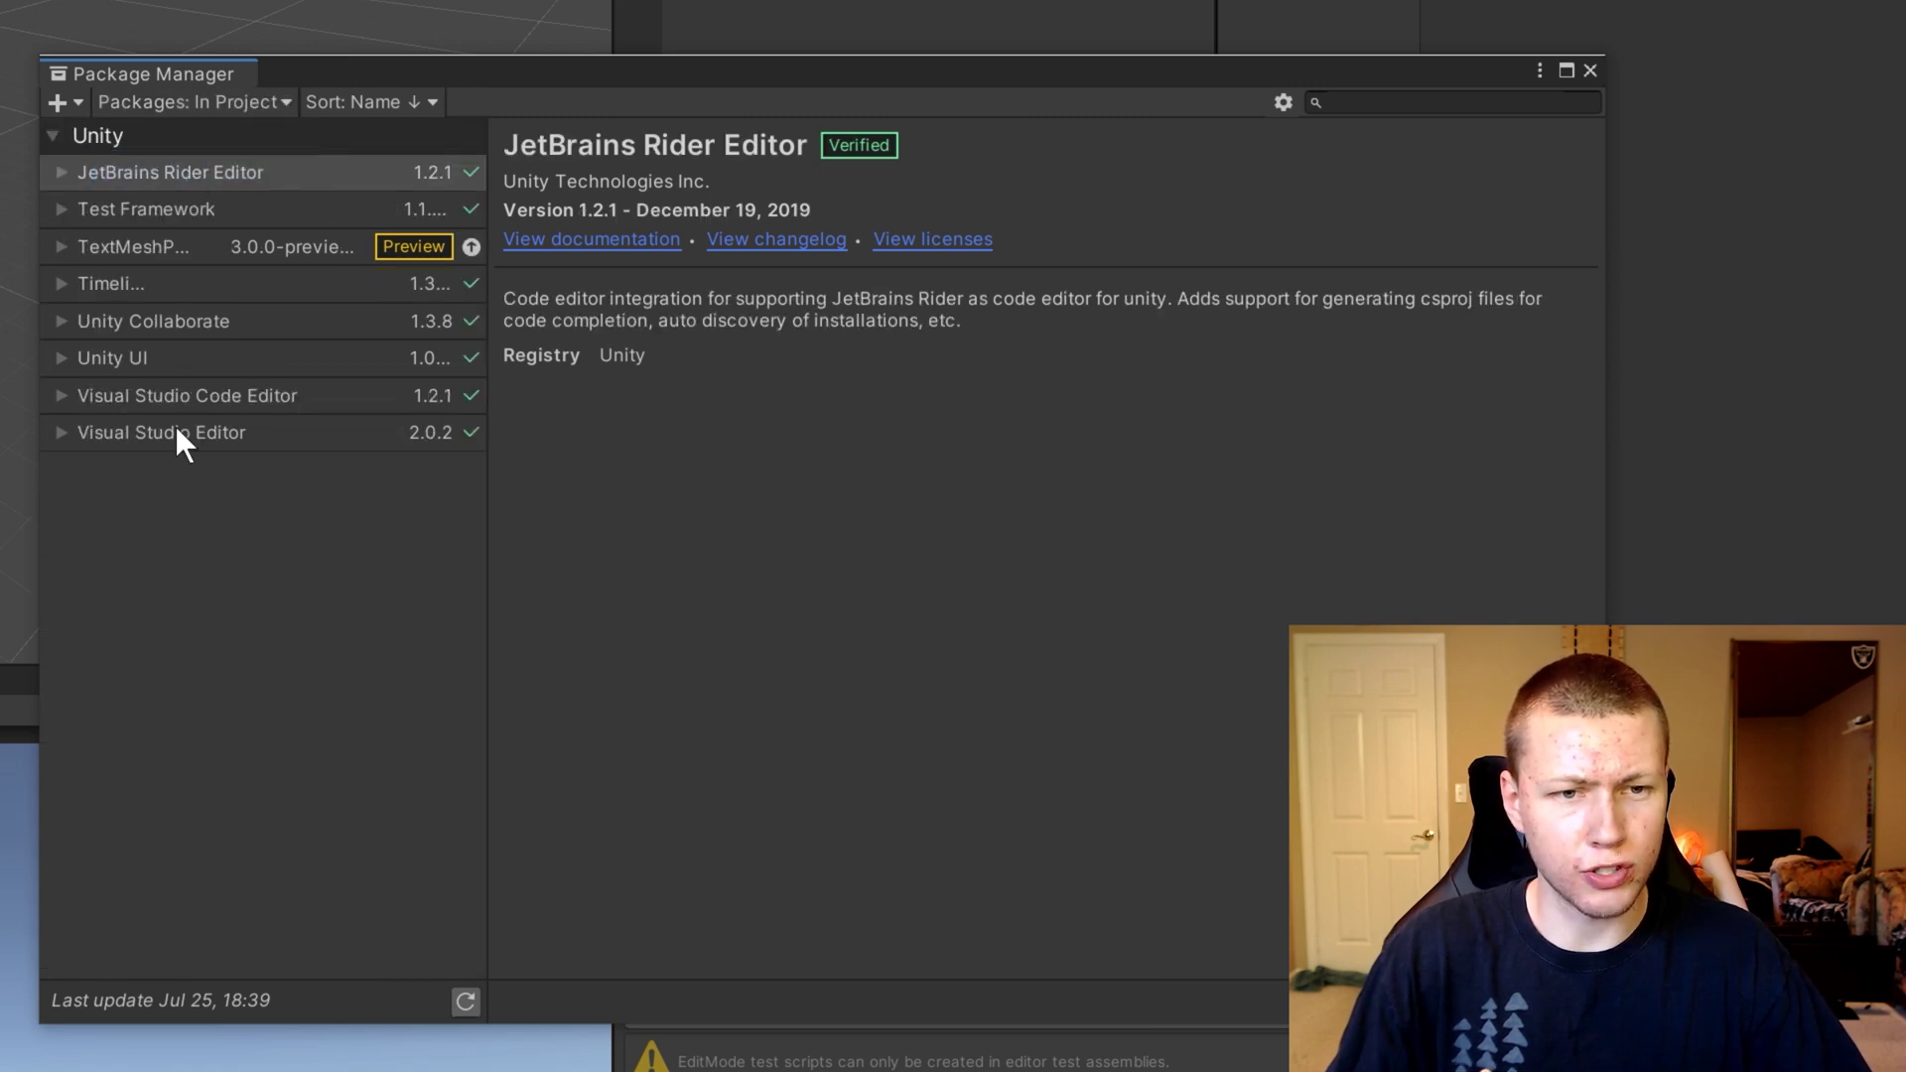
{"action": "left_click", "coordinate": [67, 105]}
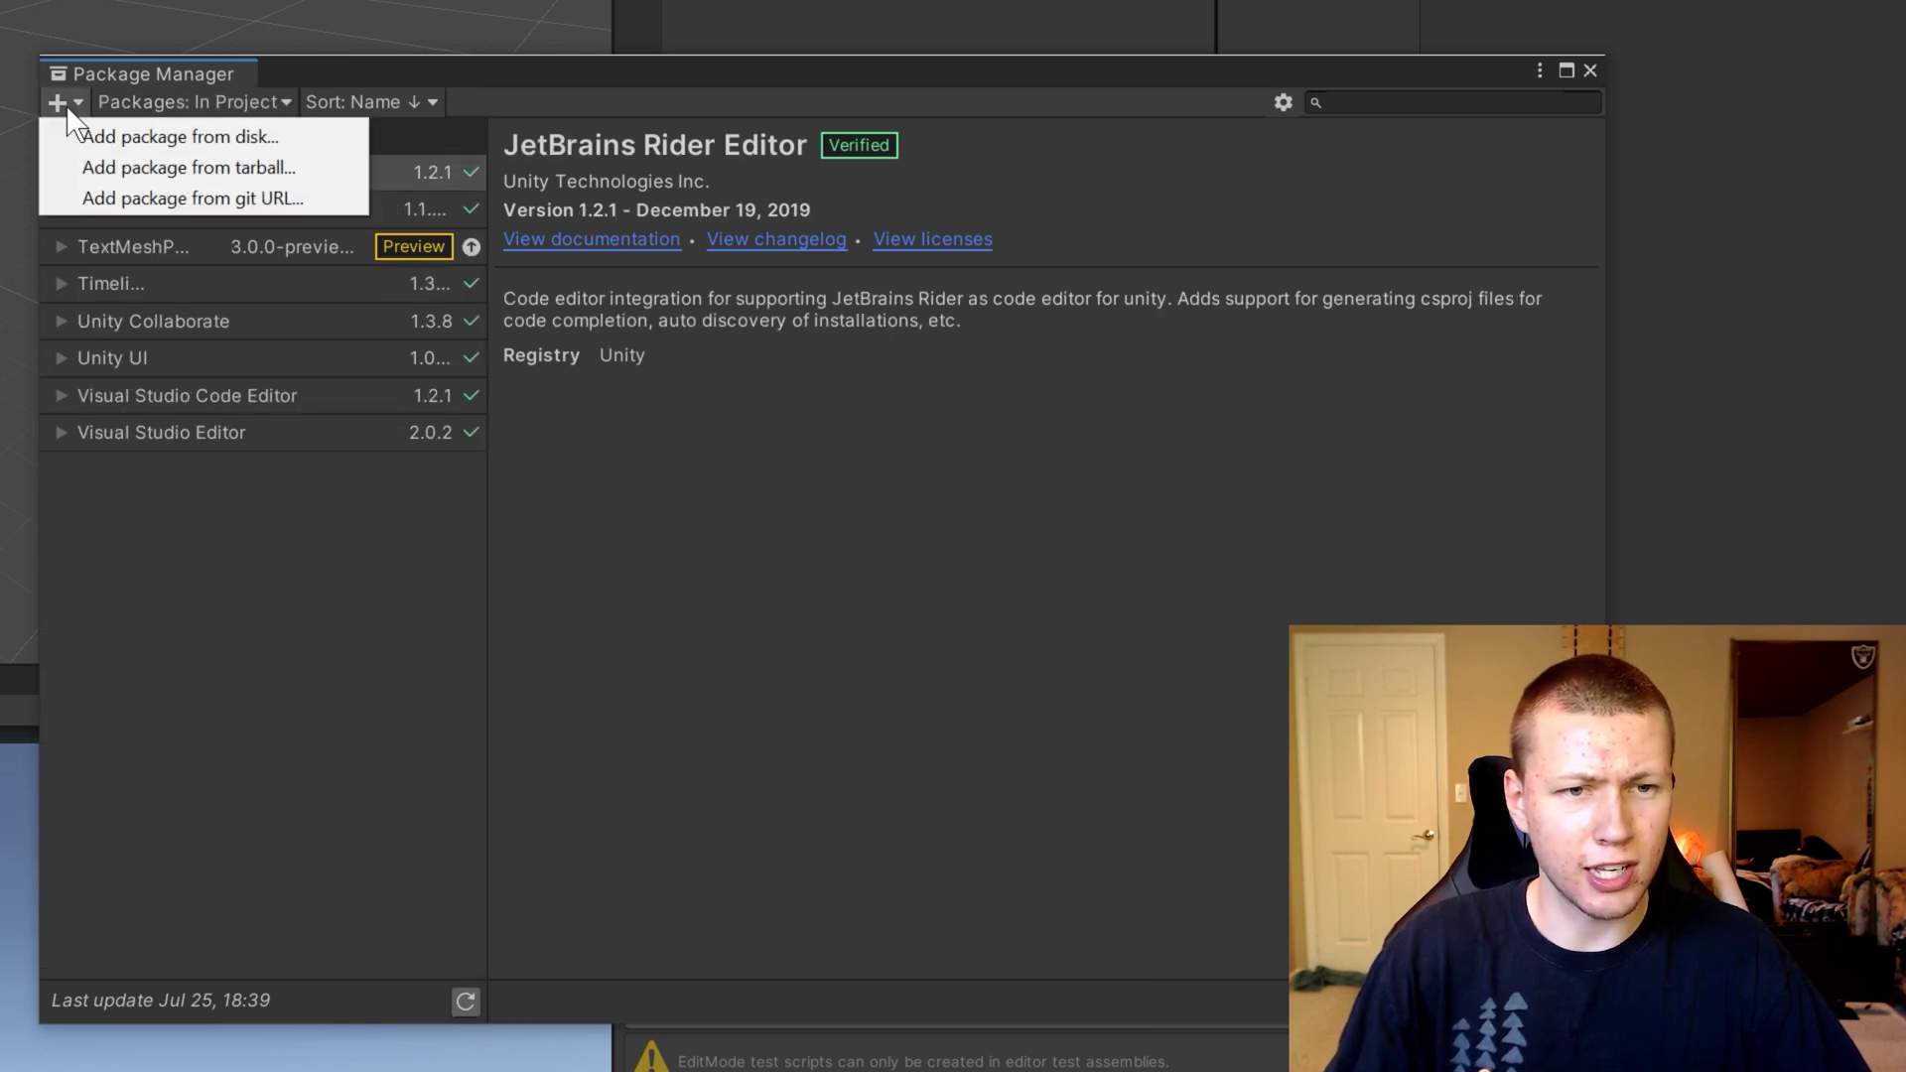
{"action": "left_click", "coordinate": [126, 201]}
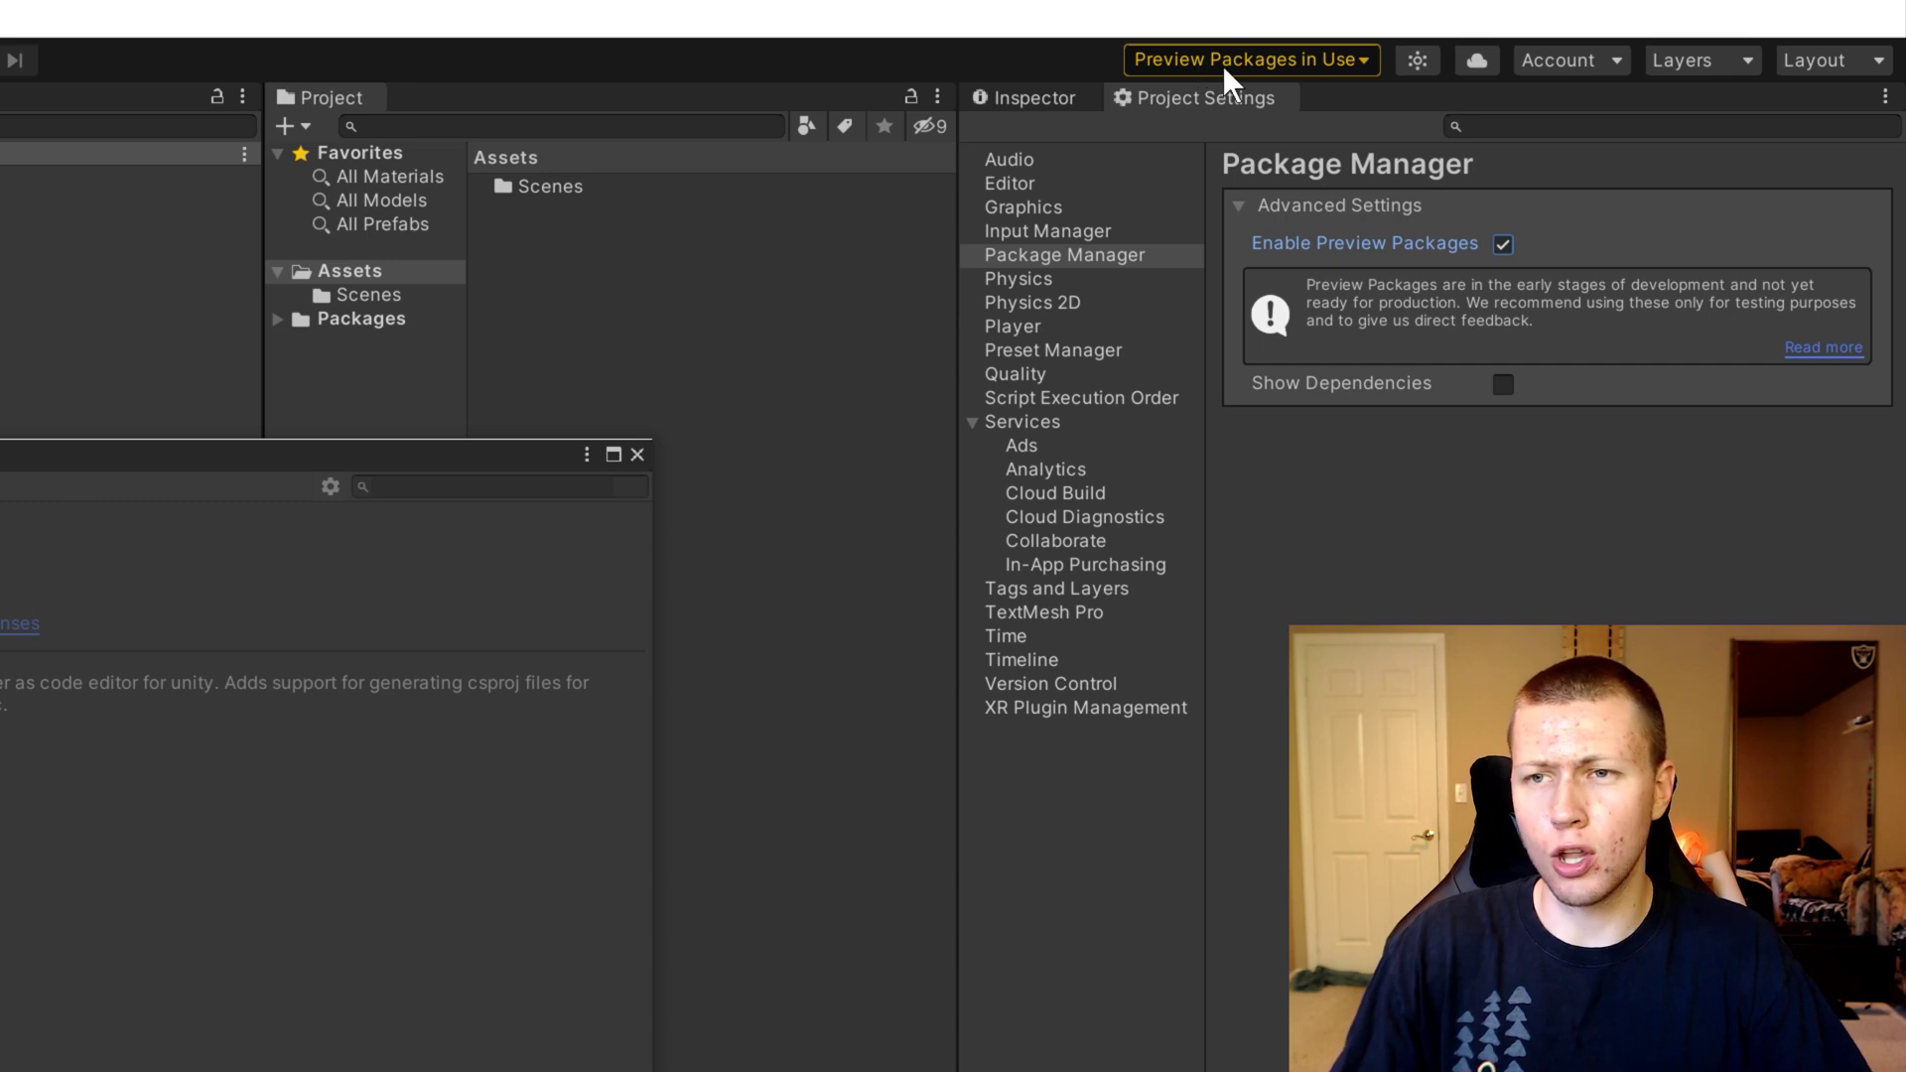
{"action": "left_click", "coordinate": [1334, 60]}
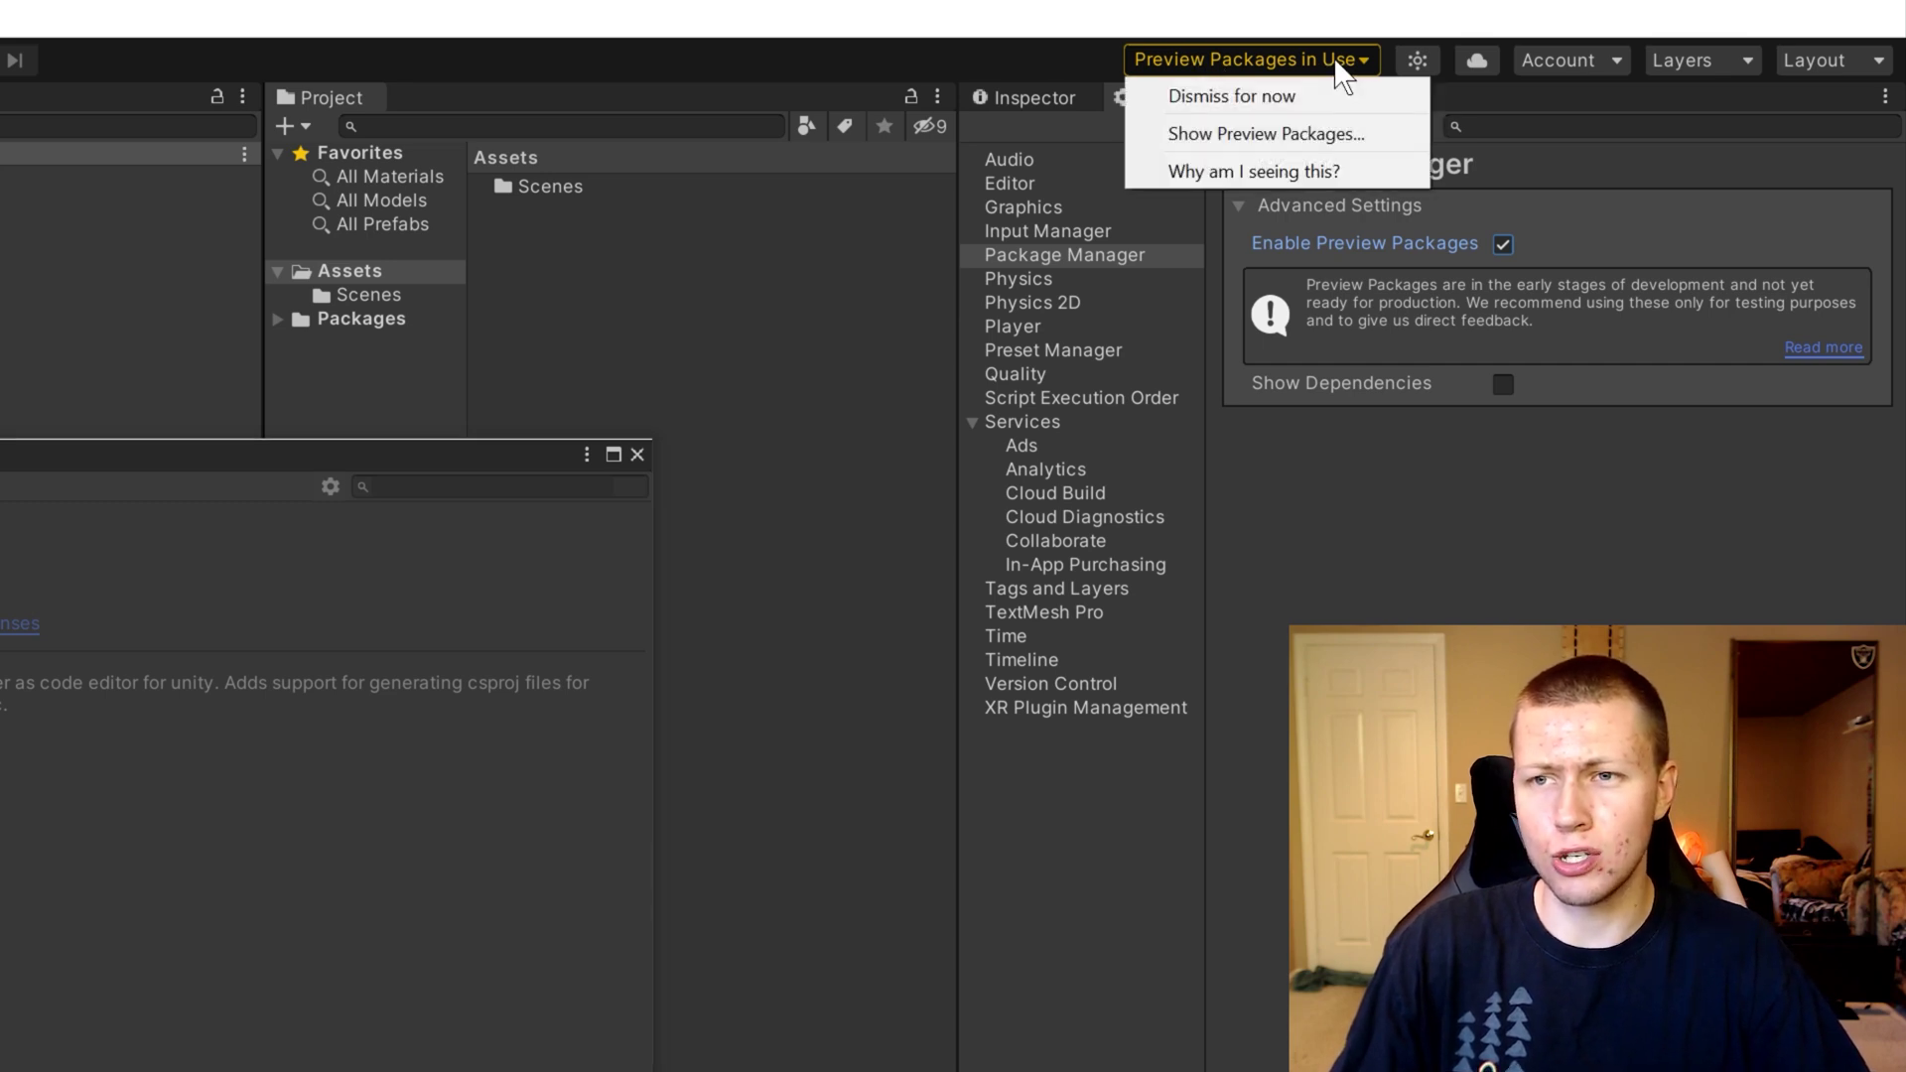
- Open the Preview packages docs page and highlight the Hybrid Renderer name com.unity.rendering.hybrid
{"action": "left_click", "coordinate": [1254, 173]}
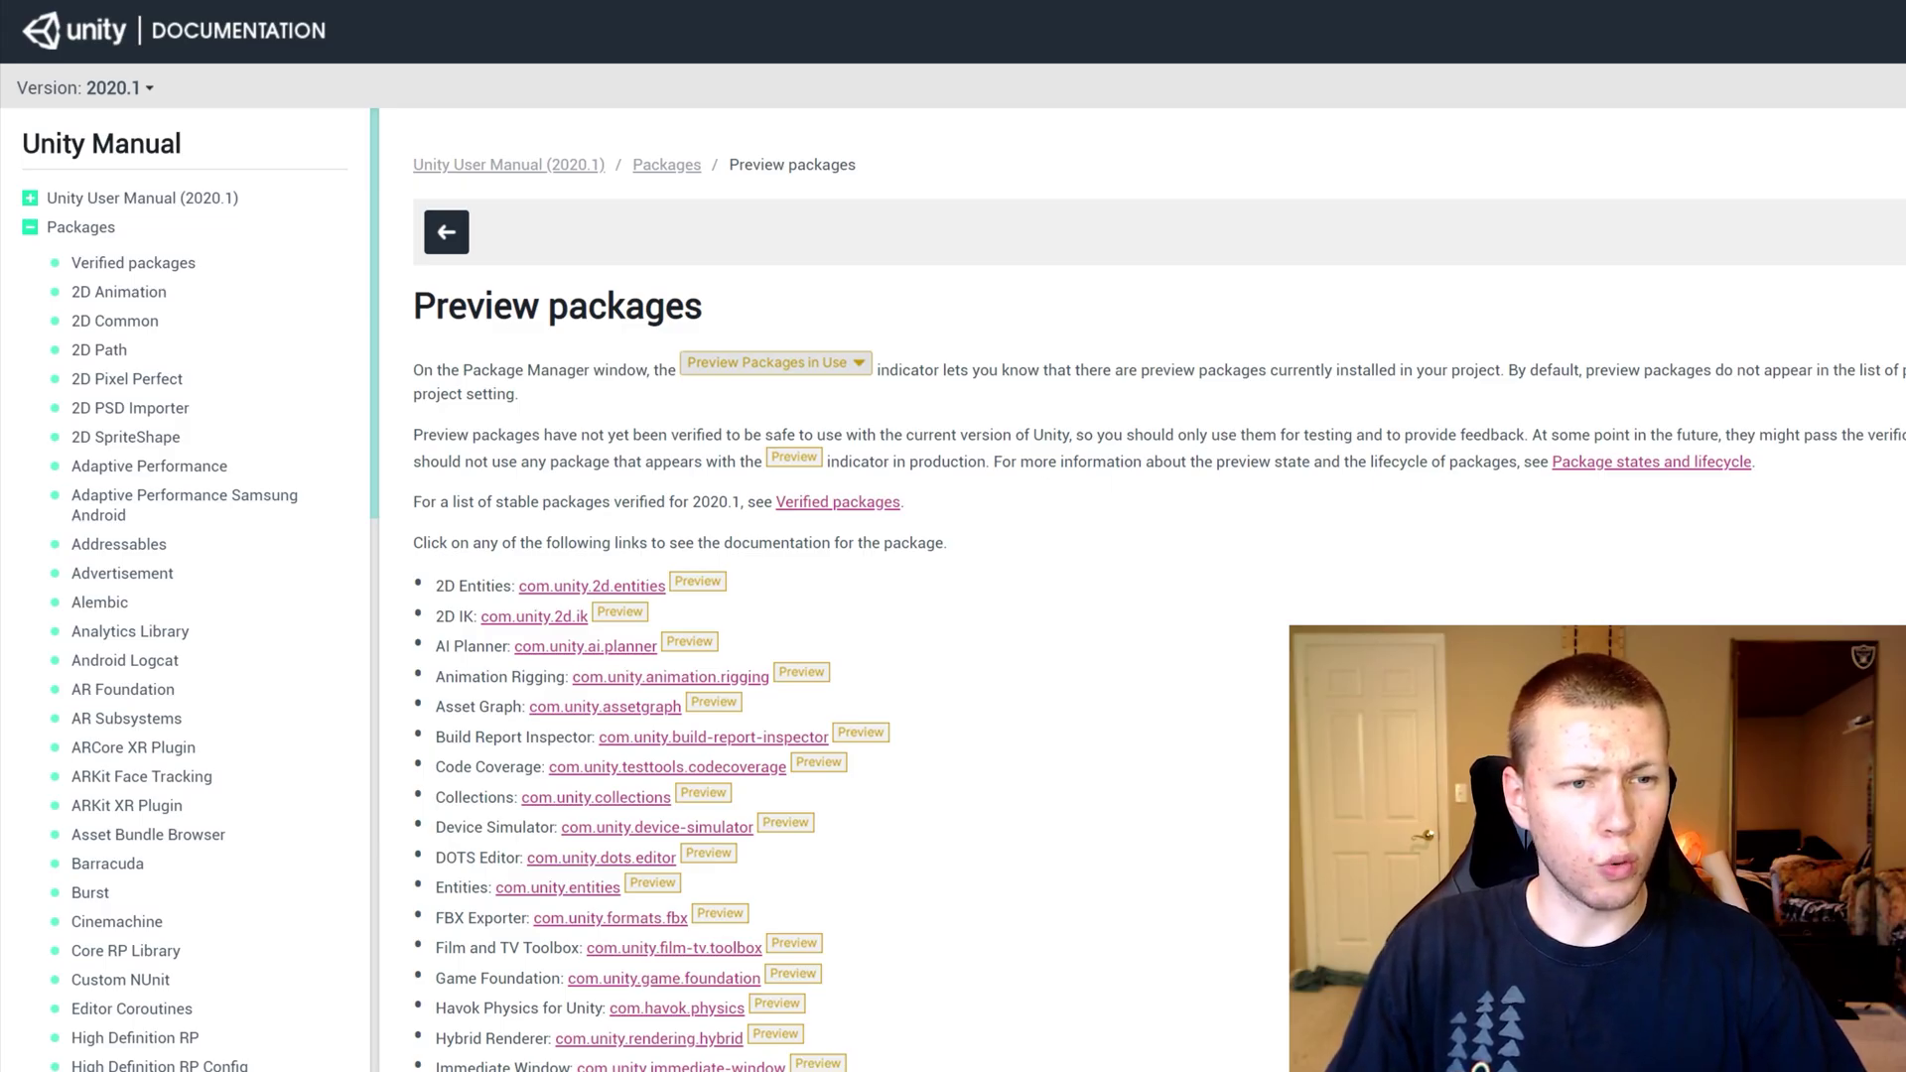
{"action": "scroll", "coordinate": [652, 399], "scroll_direction": "down", "scroll_amount": 9}
{"action": "scroll", "coordinate": [808, 626], "scroll_direction": "down", "scroll_amount": 3}
{"action": "scroll", "coordinate": [816, 615], "scroll_direction": "up", "scroll_amount": 9}
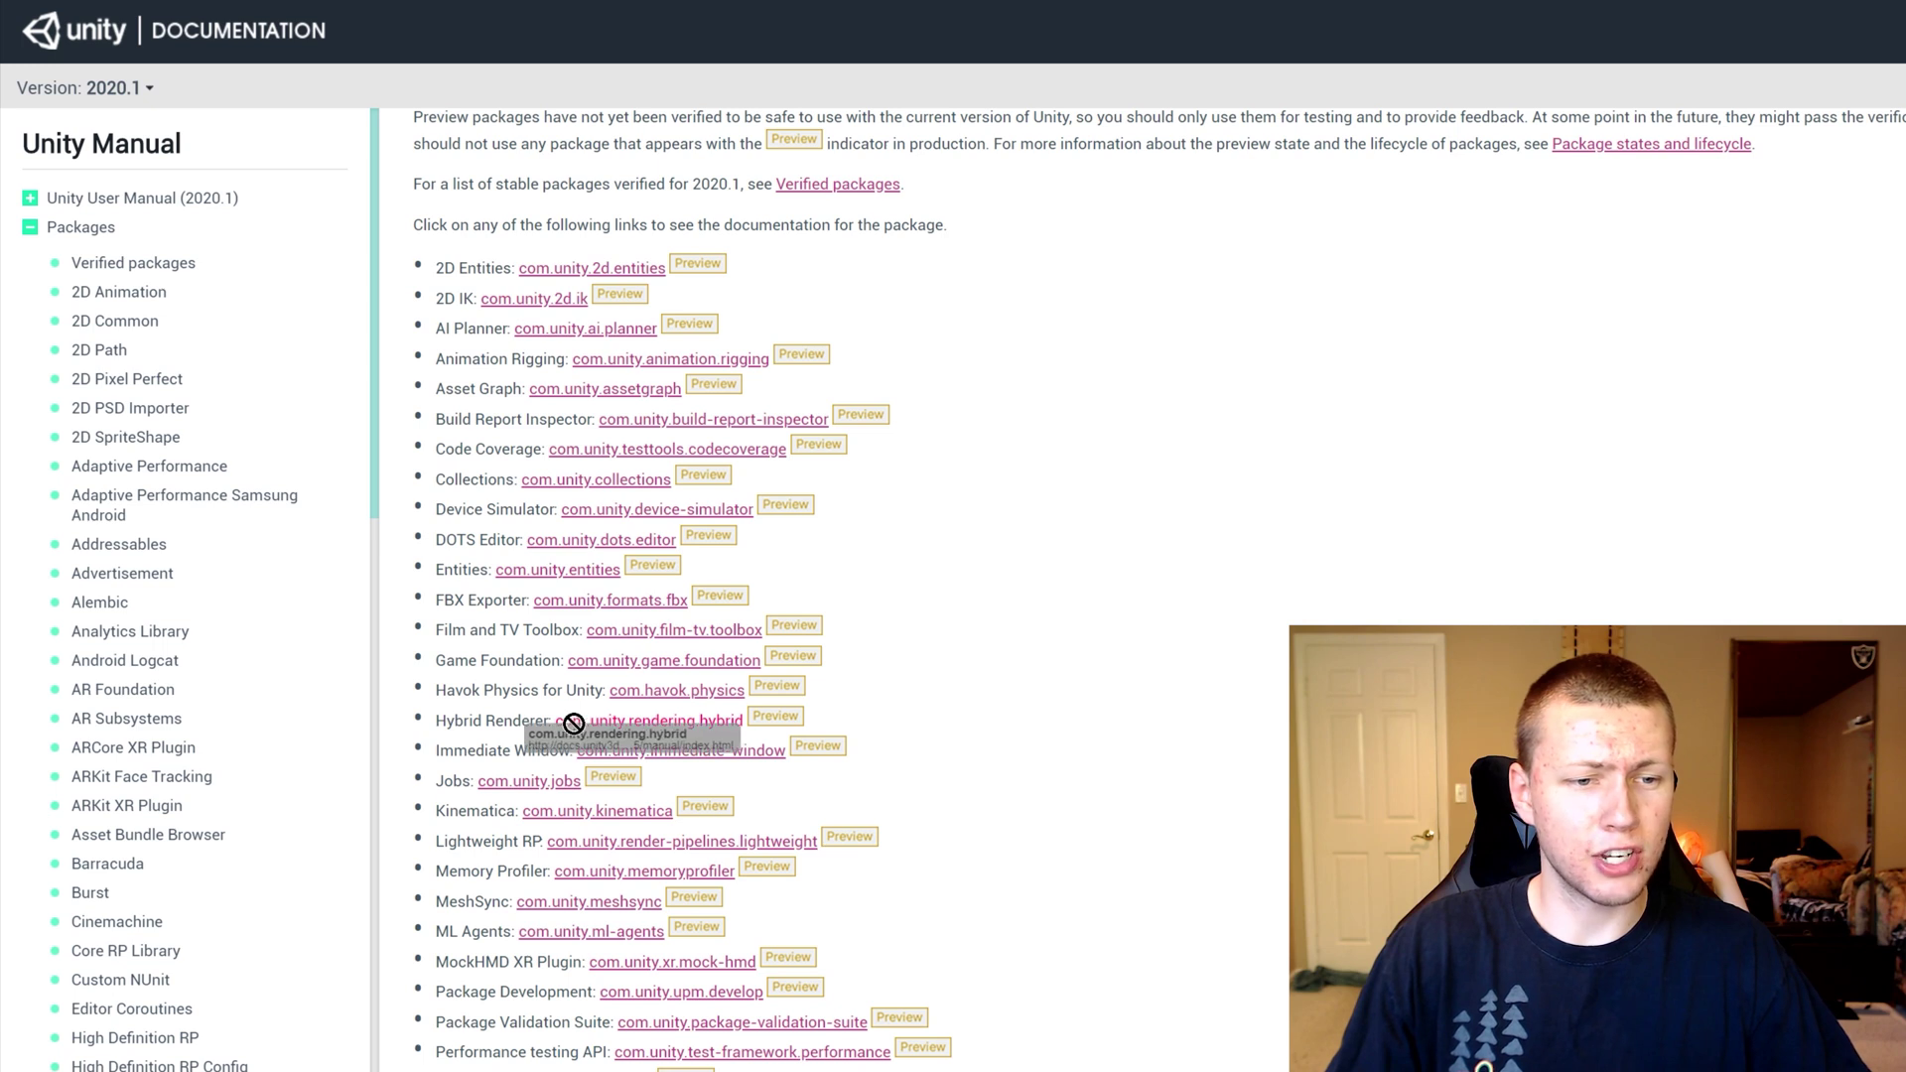
{"action": "left_click_drag", "start_coordinate": [555, 721], "coordinate": [743, 721]}
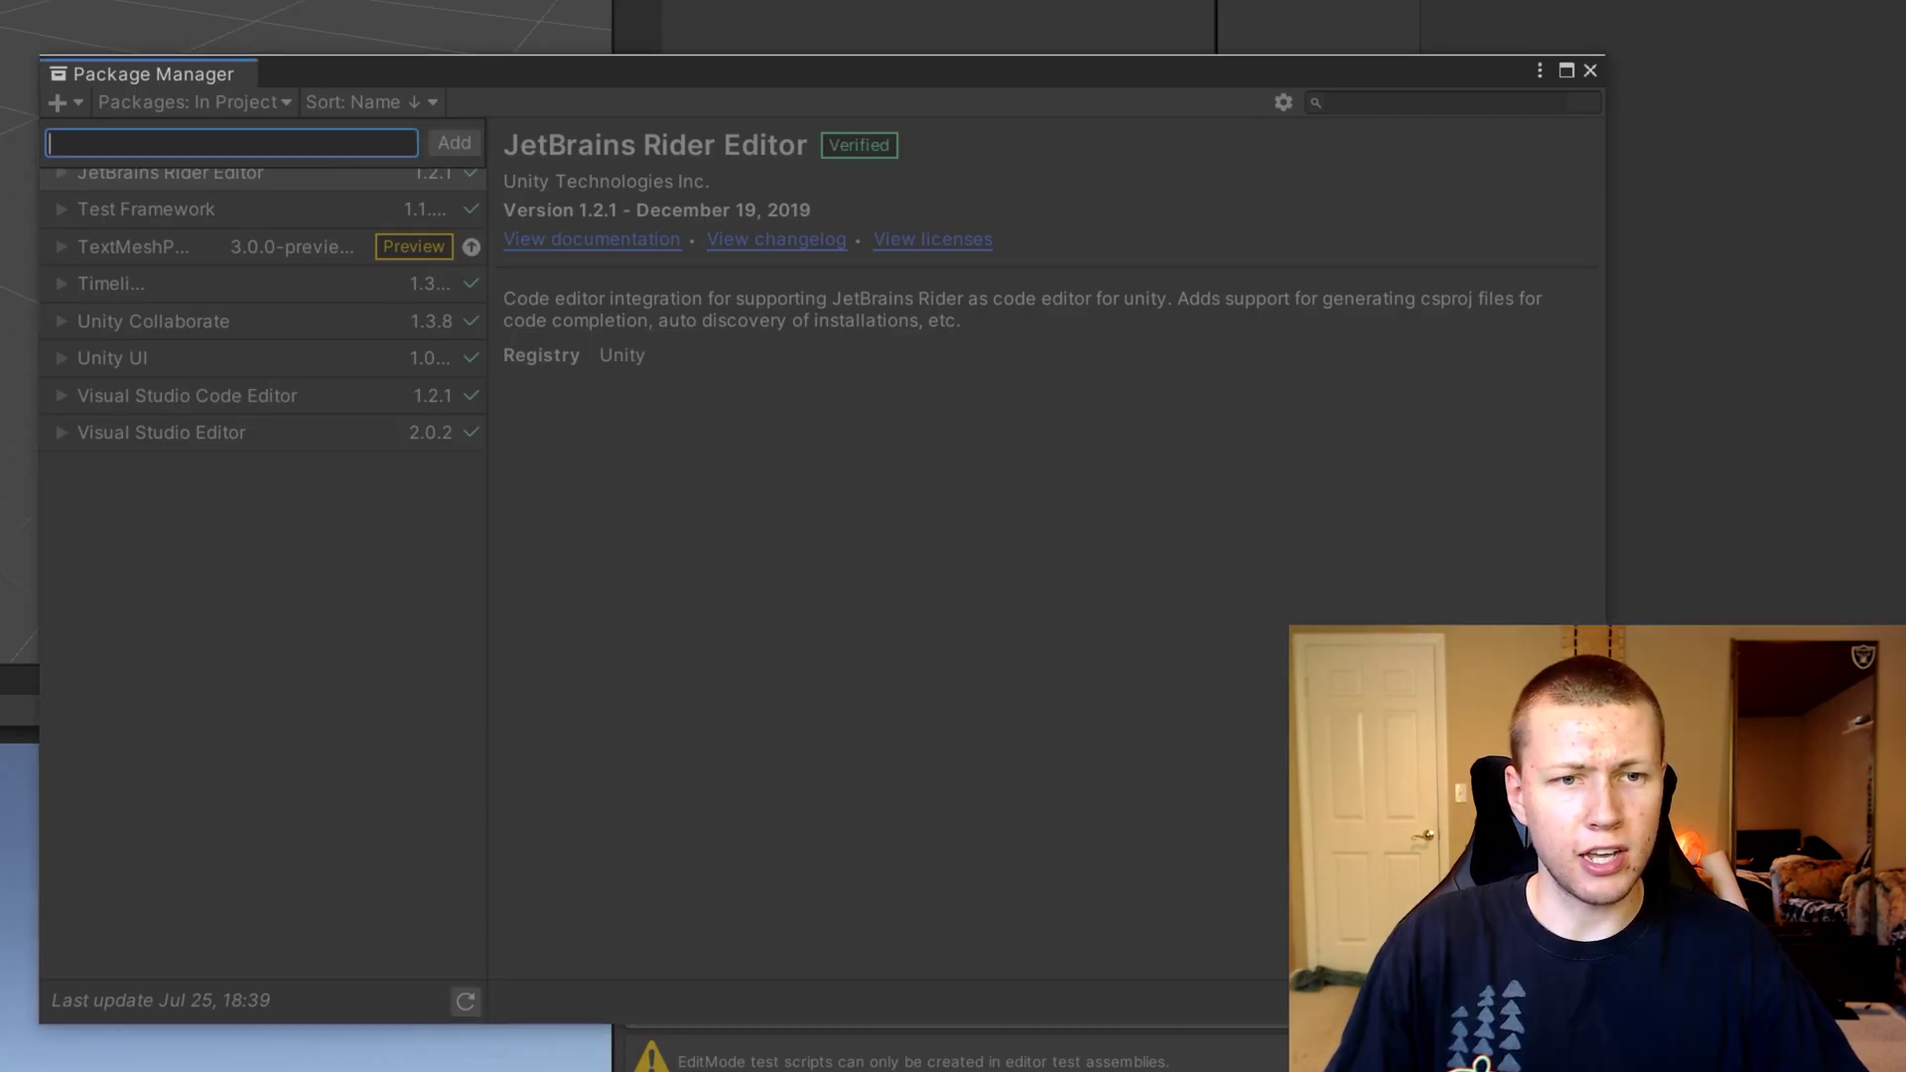
- Paste com.unity.rendering.hybrid into the git URL field and add it, installing 0.7.0-preview.24
{"action": "type", "text": "com.unity.rendering.hybrid"}
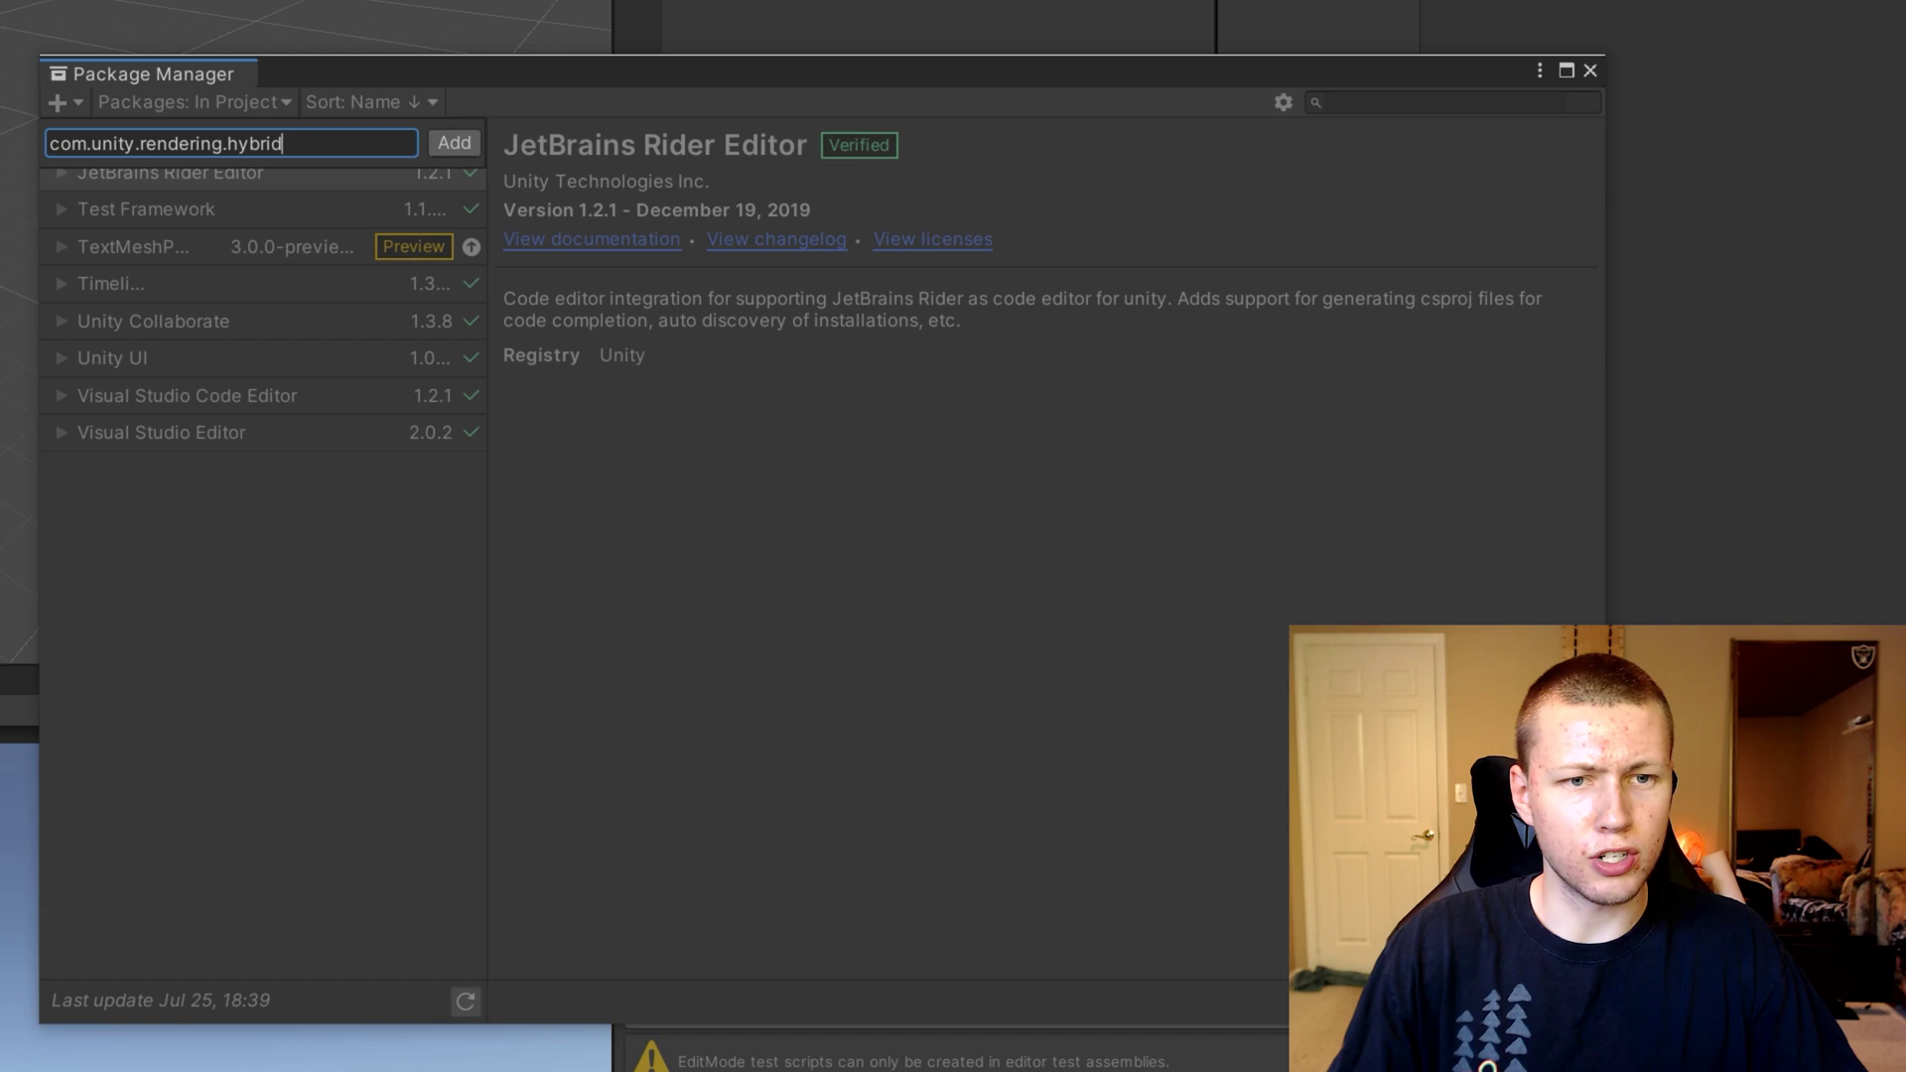
{"action": "left_click", "coordinate": [449, 142]}
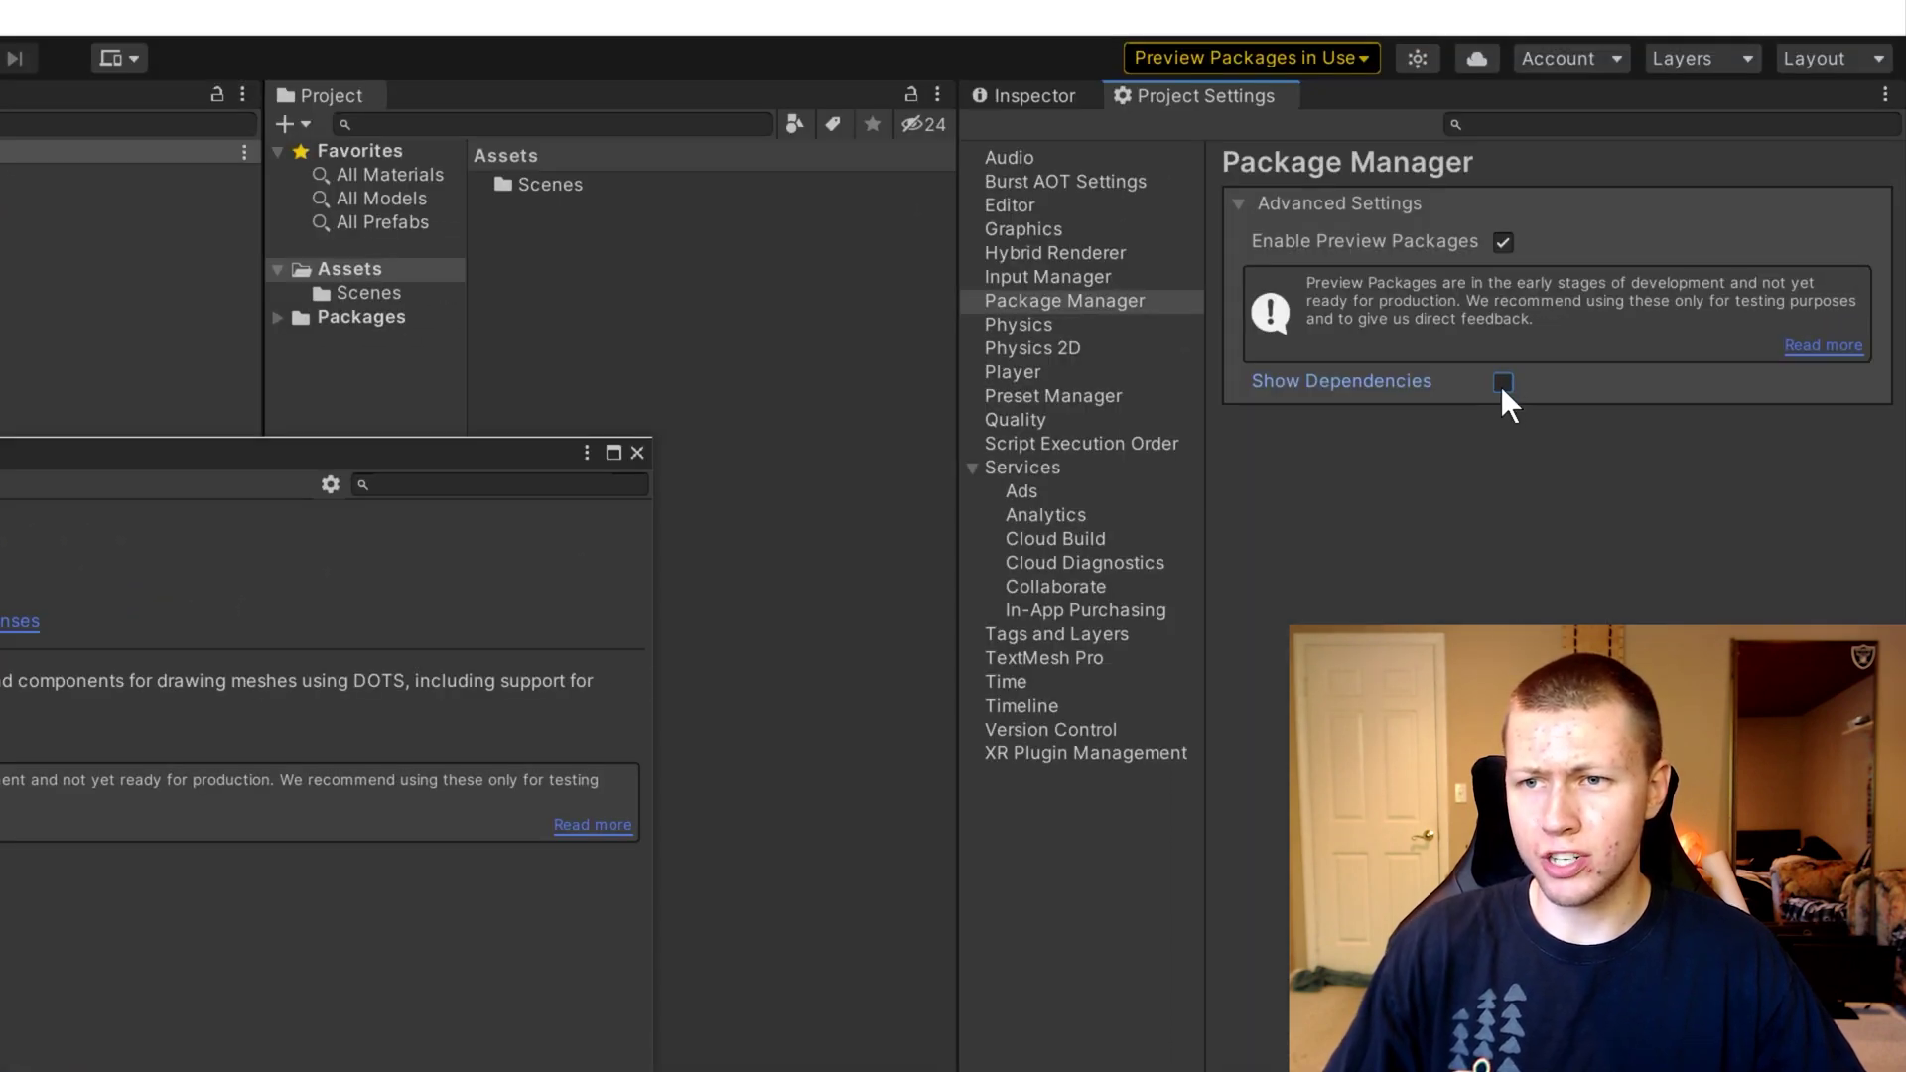
- Turn on Show Dependencies and inspect the Burst, Entities, Jobs and Mathematics packages
{"action": "left_click", "coordinate": [1503, 382]}
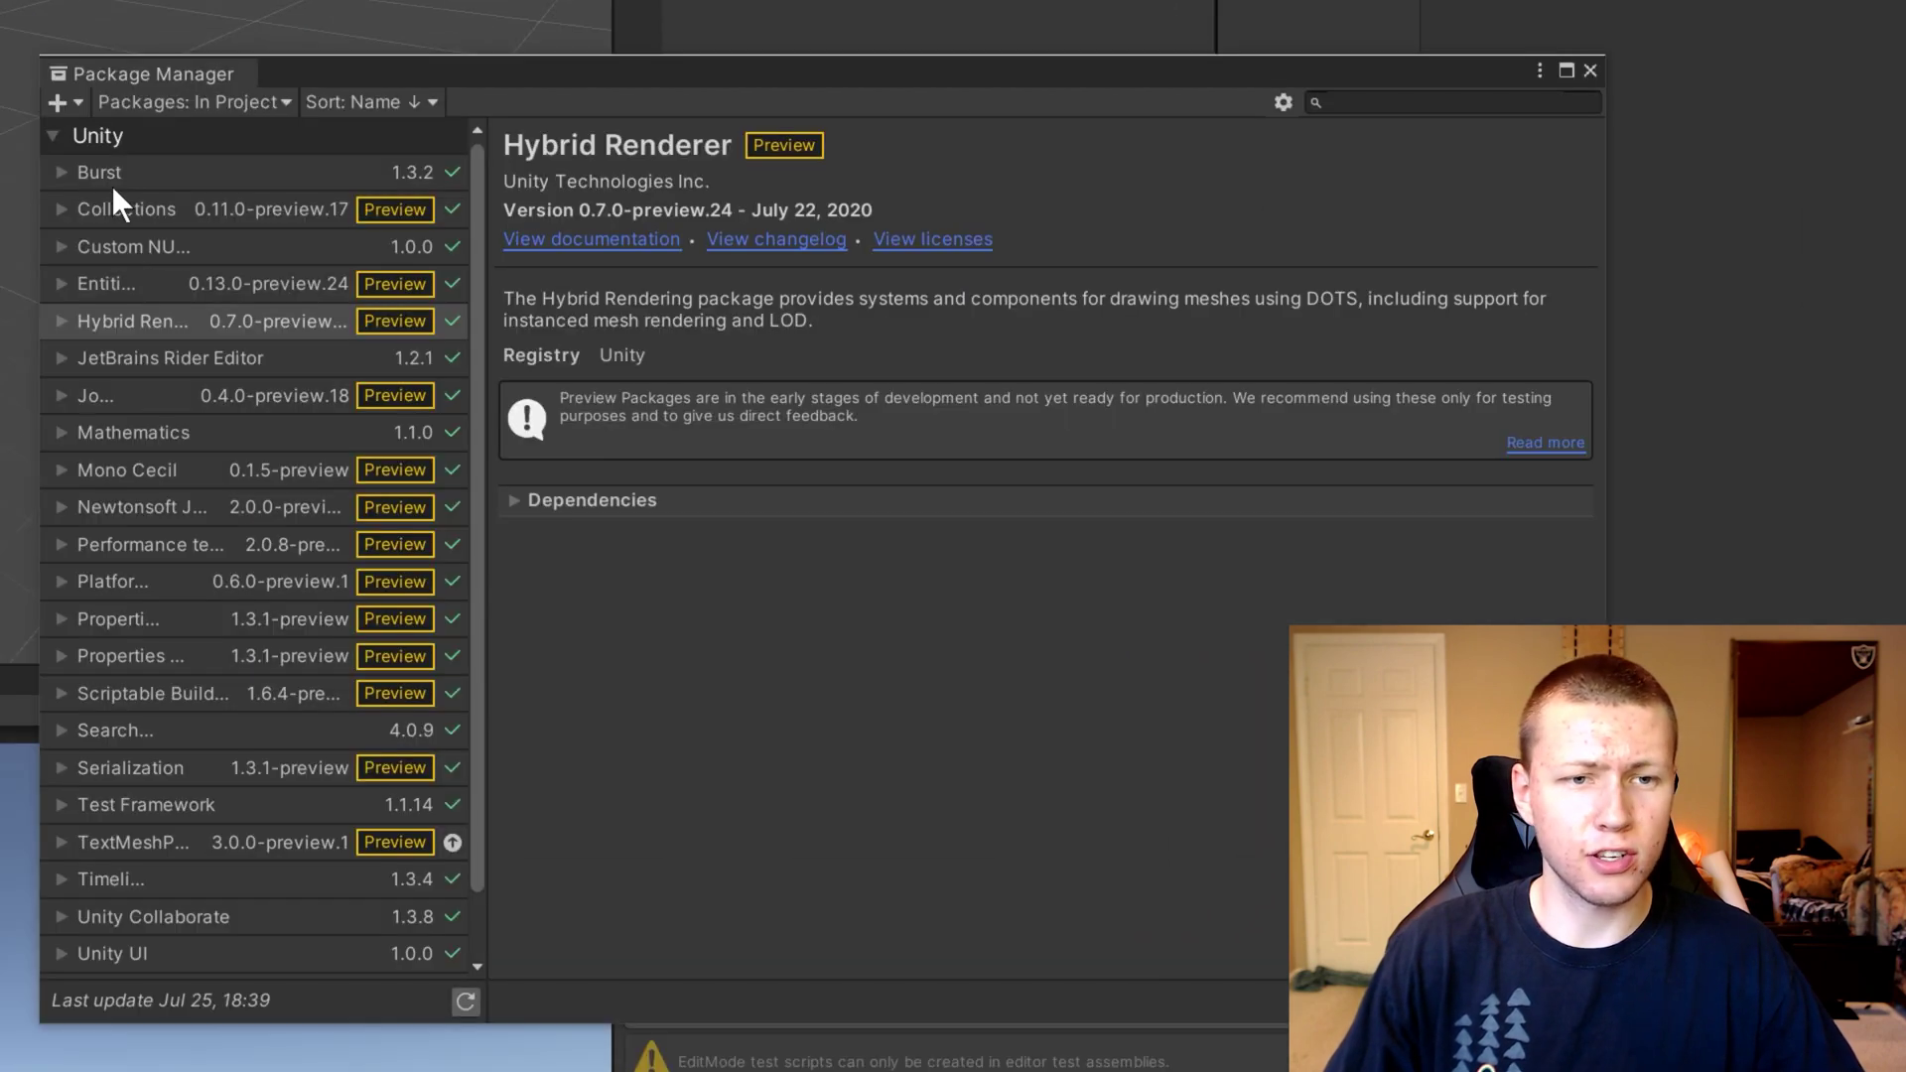
{"action": "left_click", "coordinate": [117, 172]}
{"action": "left_click", "coordinate": [122, 278]}
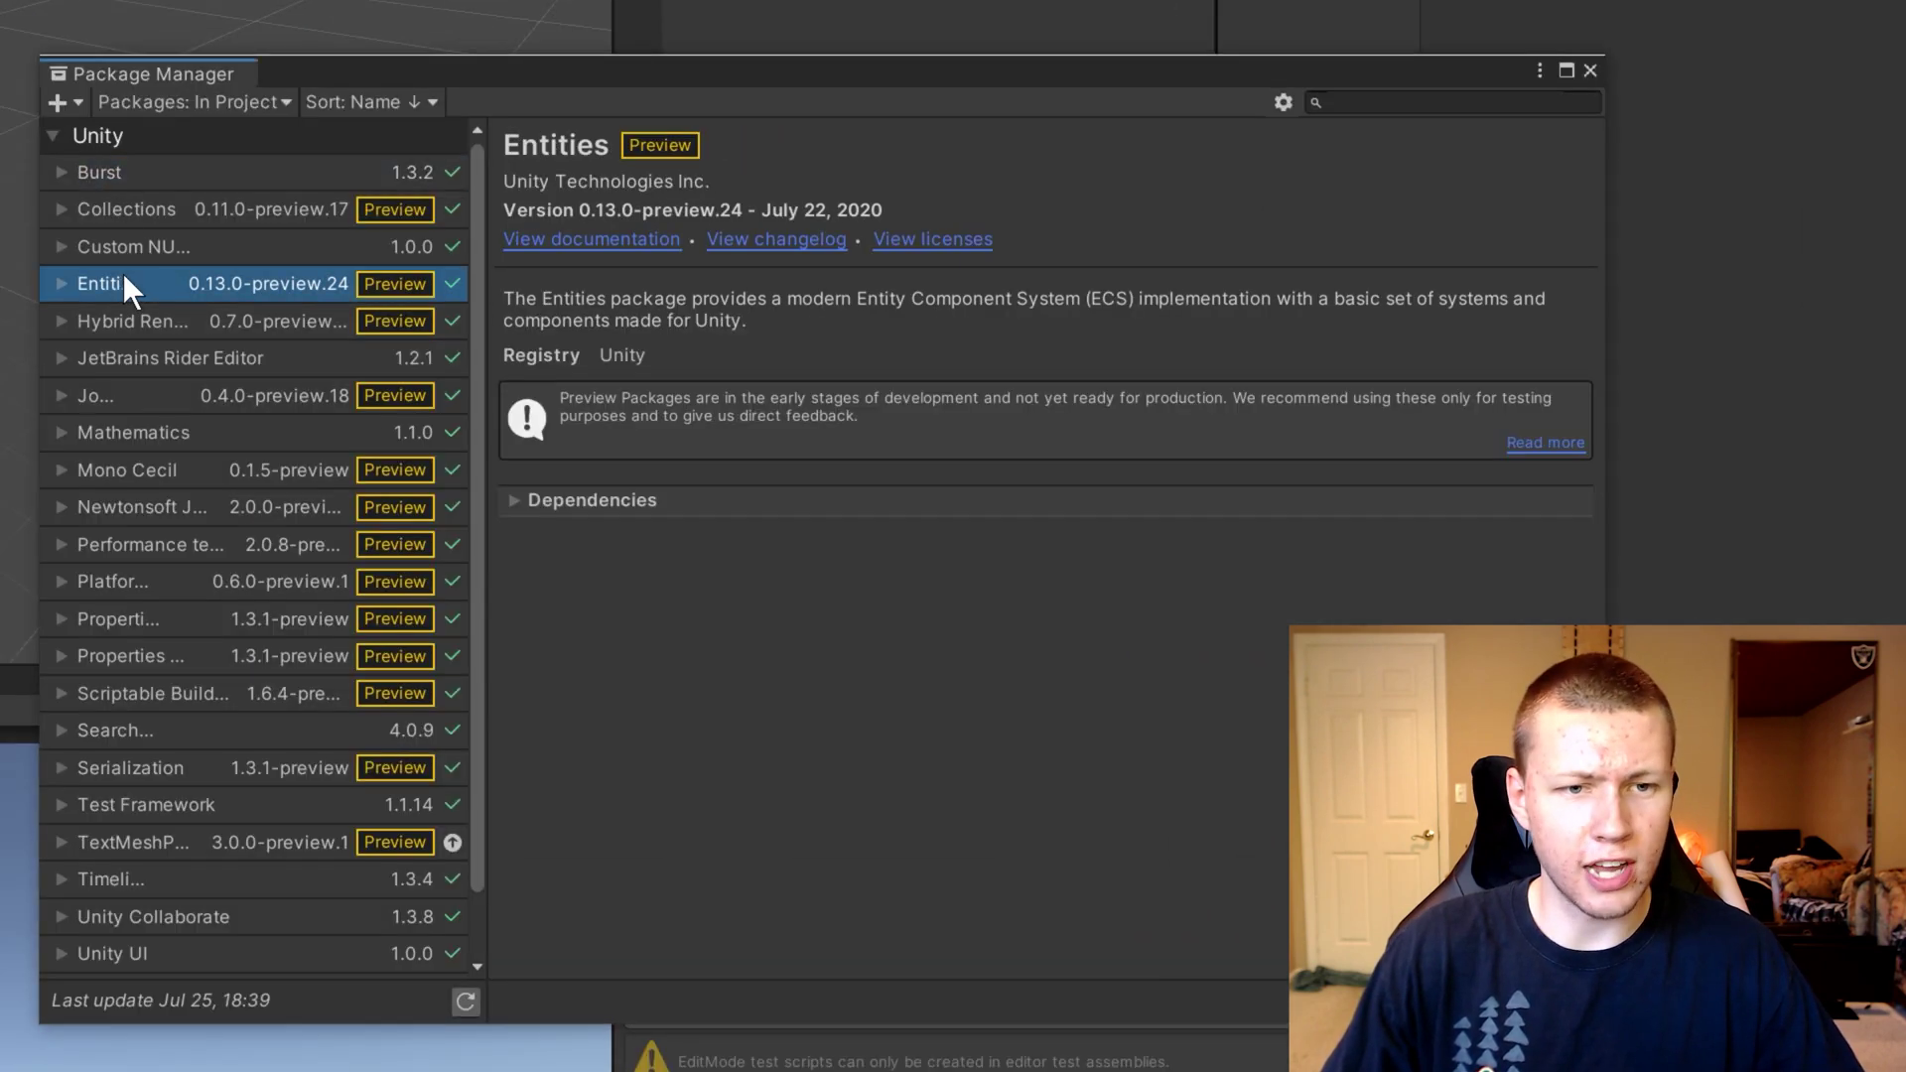
{"action": "left_click", "coordinate": [127, 407]}
{"action": "left_click", "coordinate": [156, 434]}
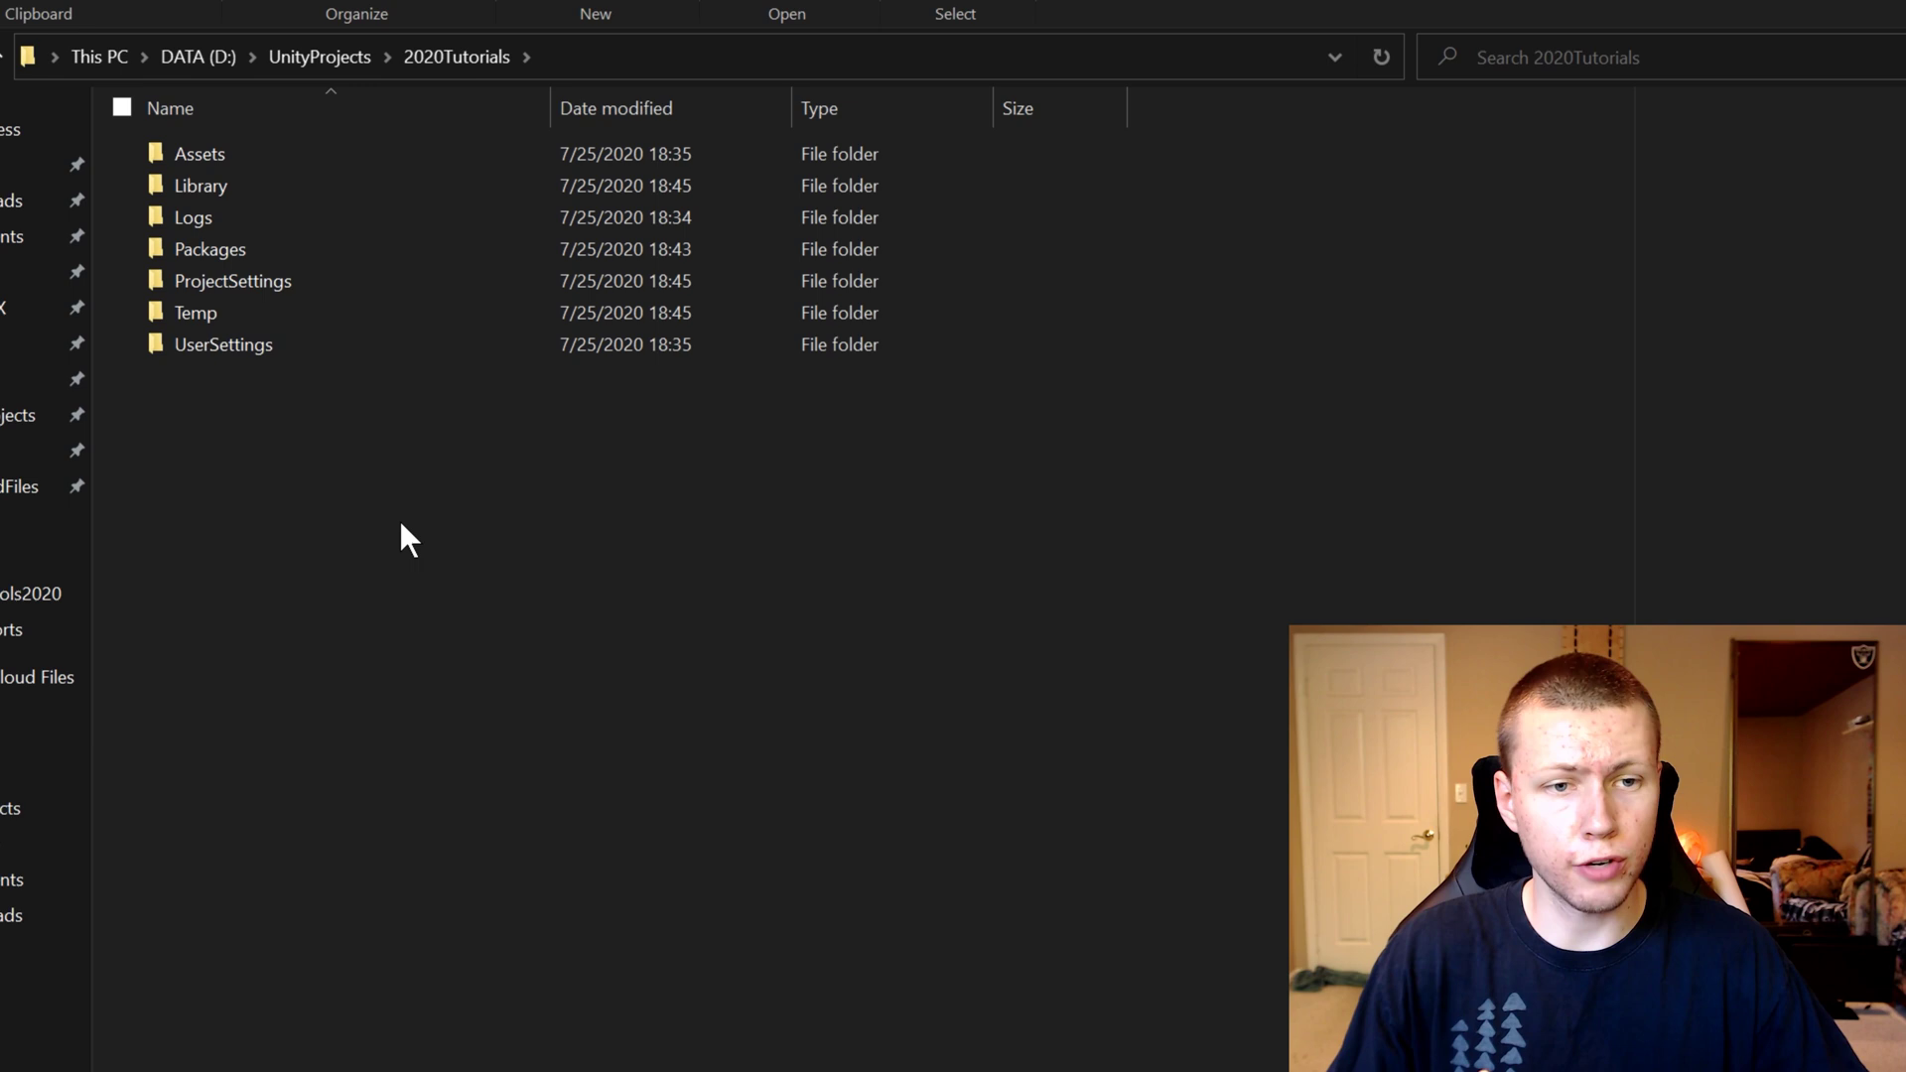
- Open manifest.json from the project's Packages folder with Edit with Notepad++
{"action": "double_click", "coordinate": [266, 251]}
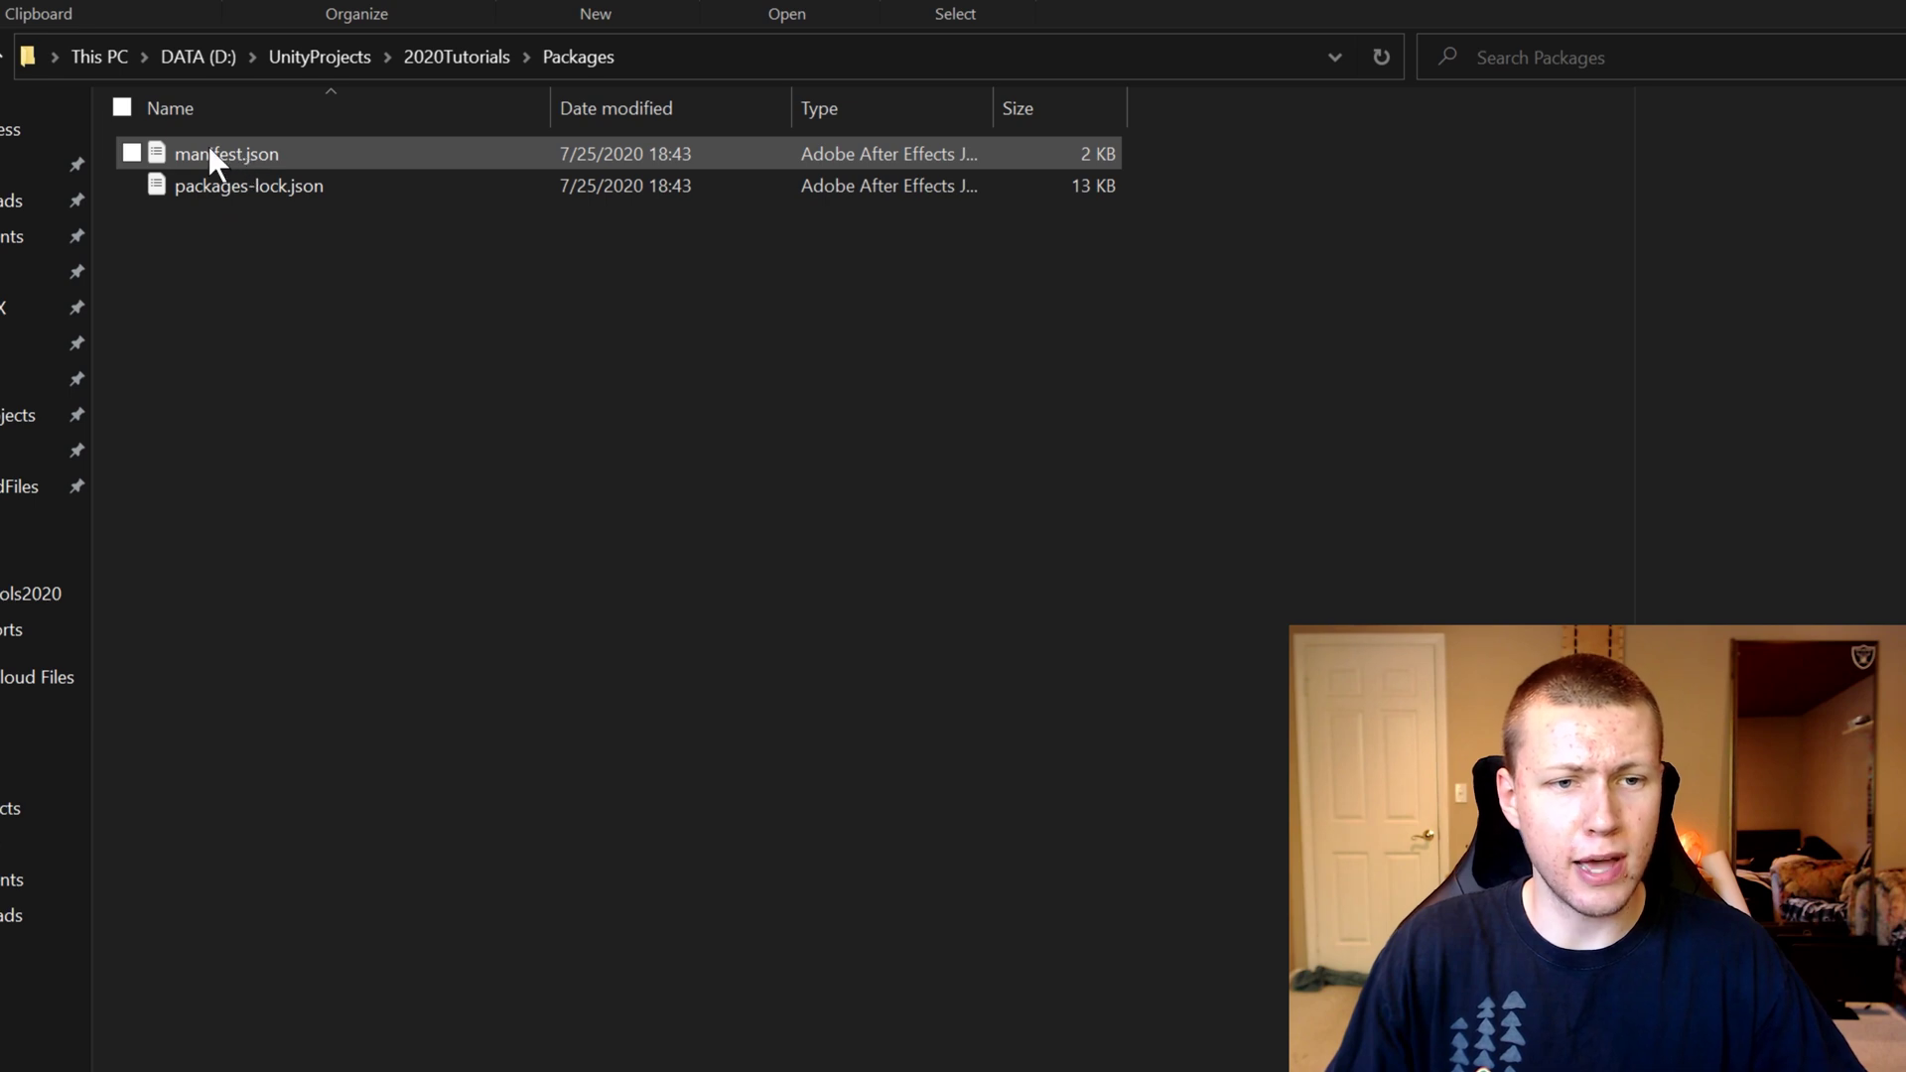
{"action": "right_click", "coordinate": [198, 151]}
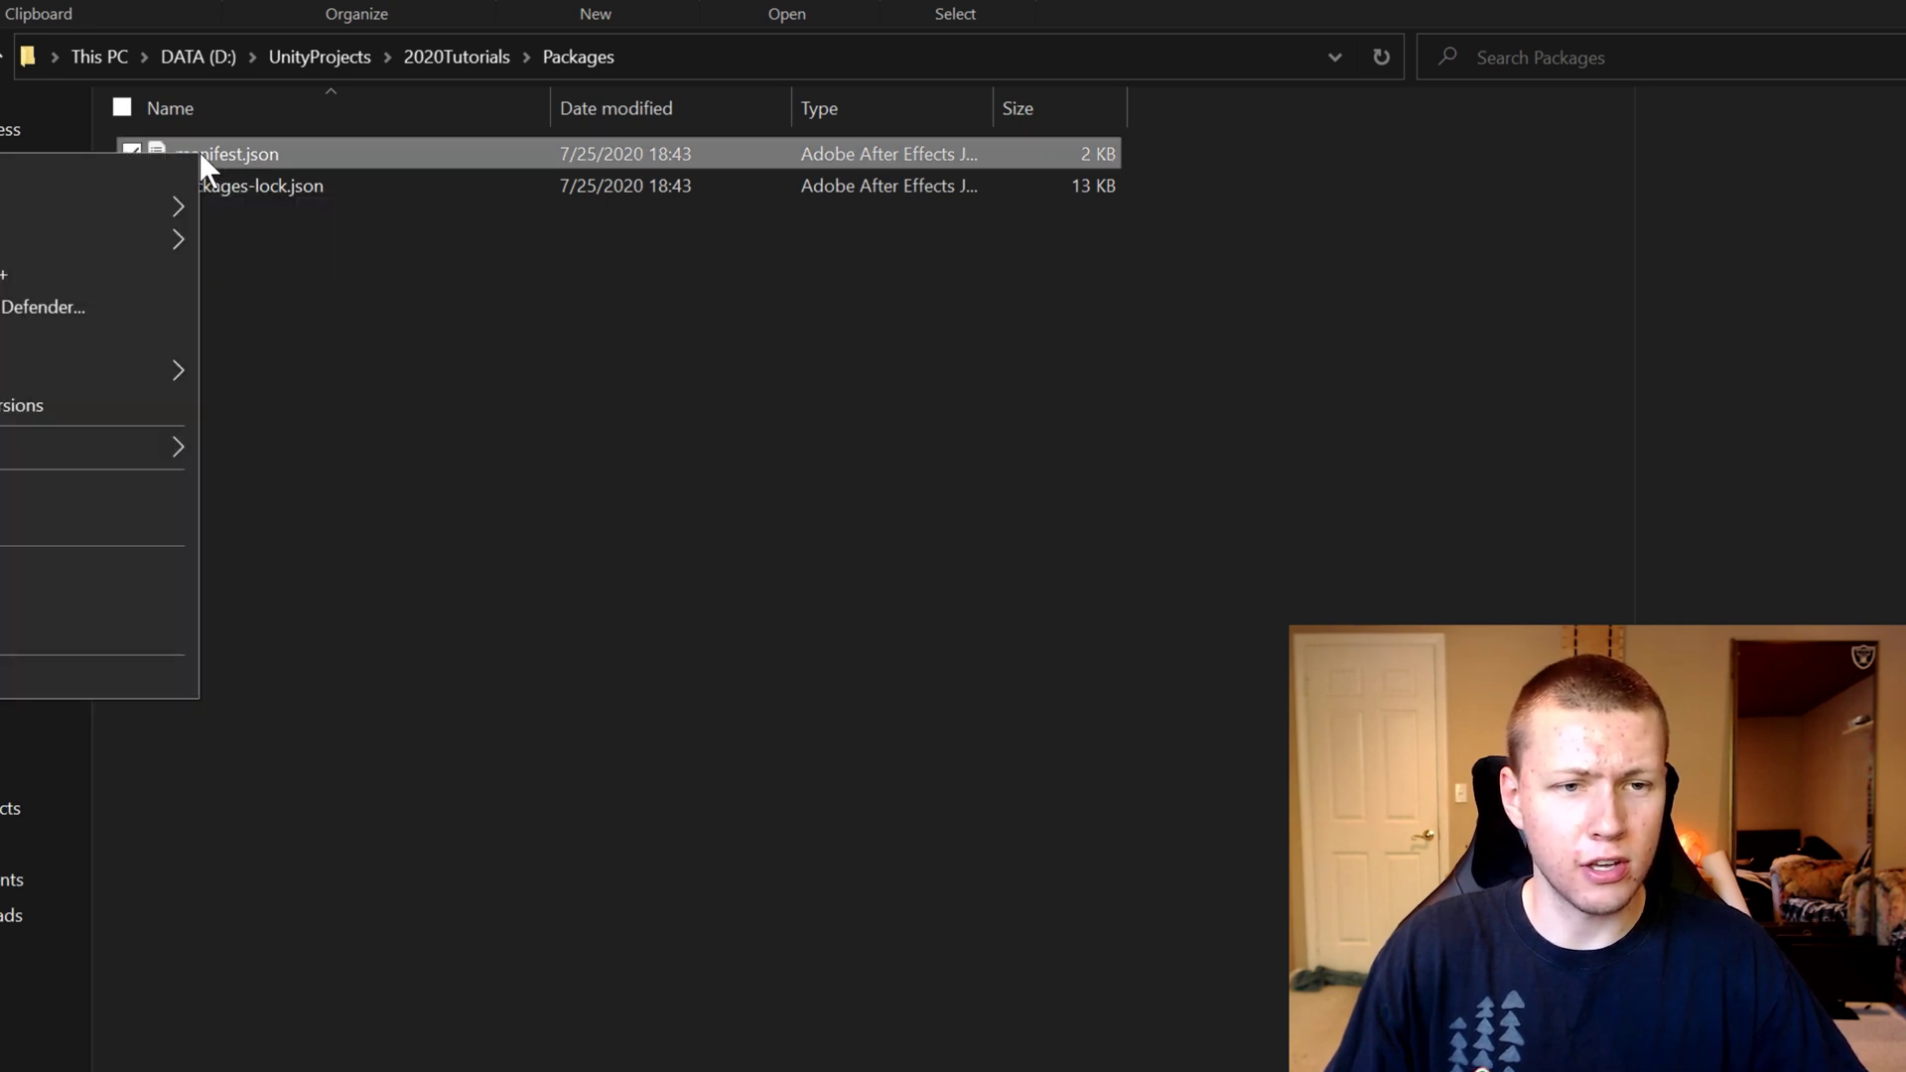
{"action": "left_click", "coordinate": [30, 268]}
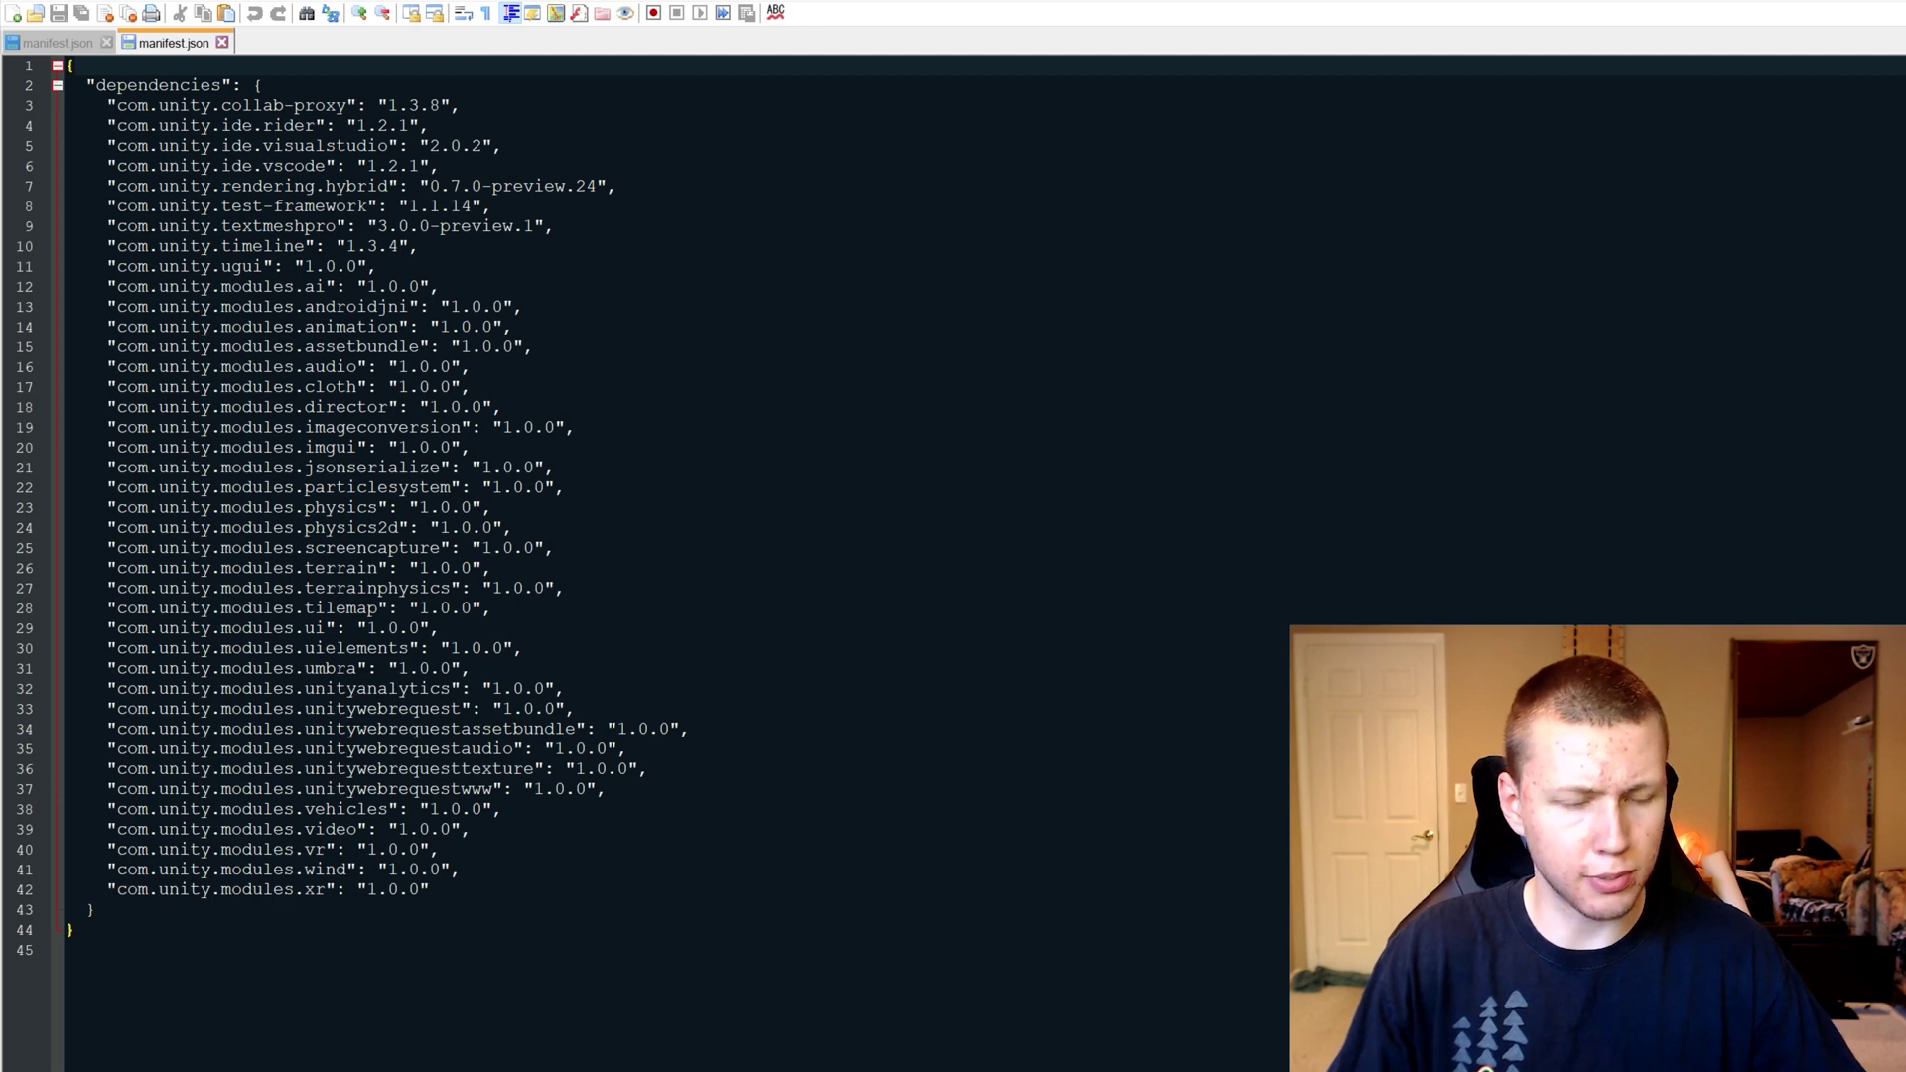
- Mark the com.unity.rendering.hybrid line, close the duplicate manifest.json tab, and return to the browser
{"action": "scroll", "coordinate": [655, 496], "scroll_direction": "up", "scroll_amount": 4, "text": "ctrl"}
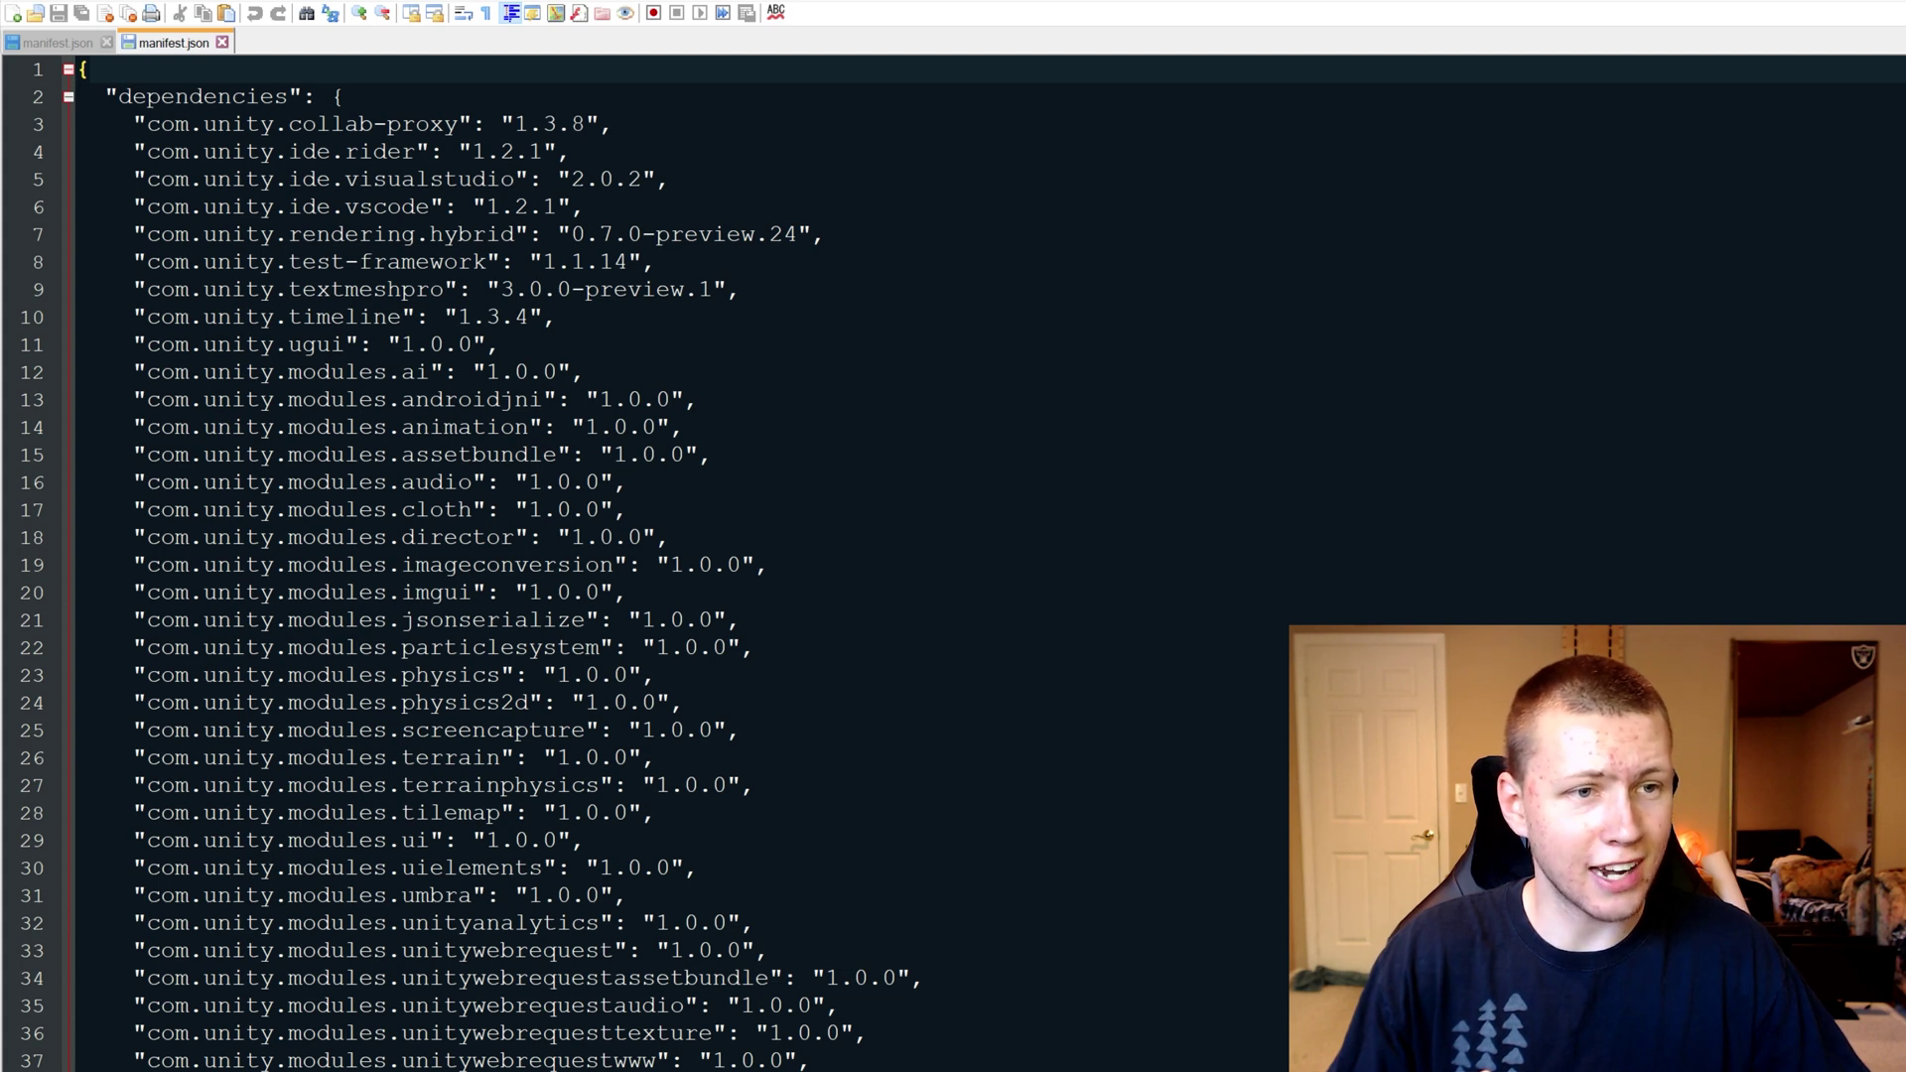
{"action": "left_click_drag", "start_coordinate": [135, 234], "coordinate": [825, 235]}
{"action": "key", "text": "ctrl+w"}
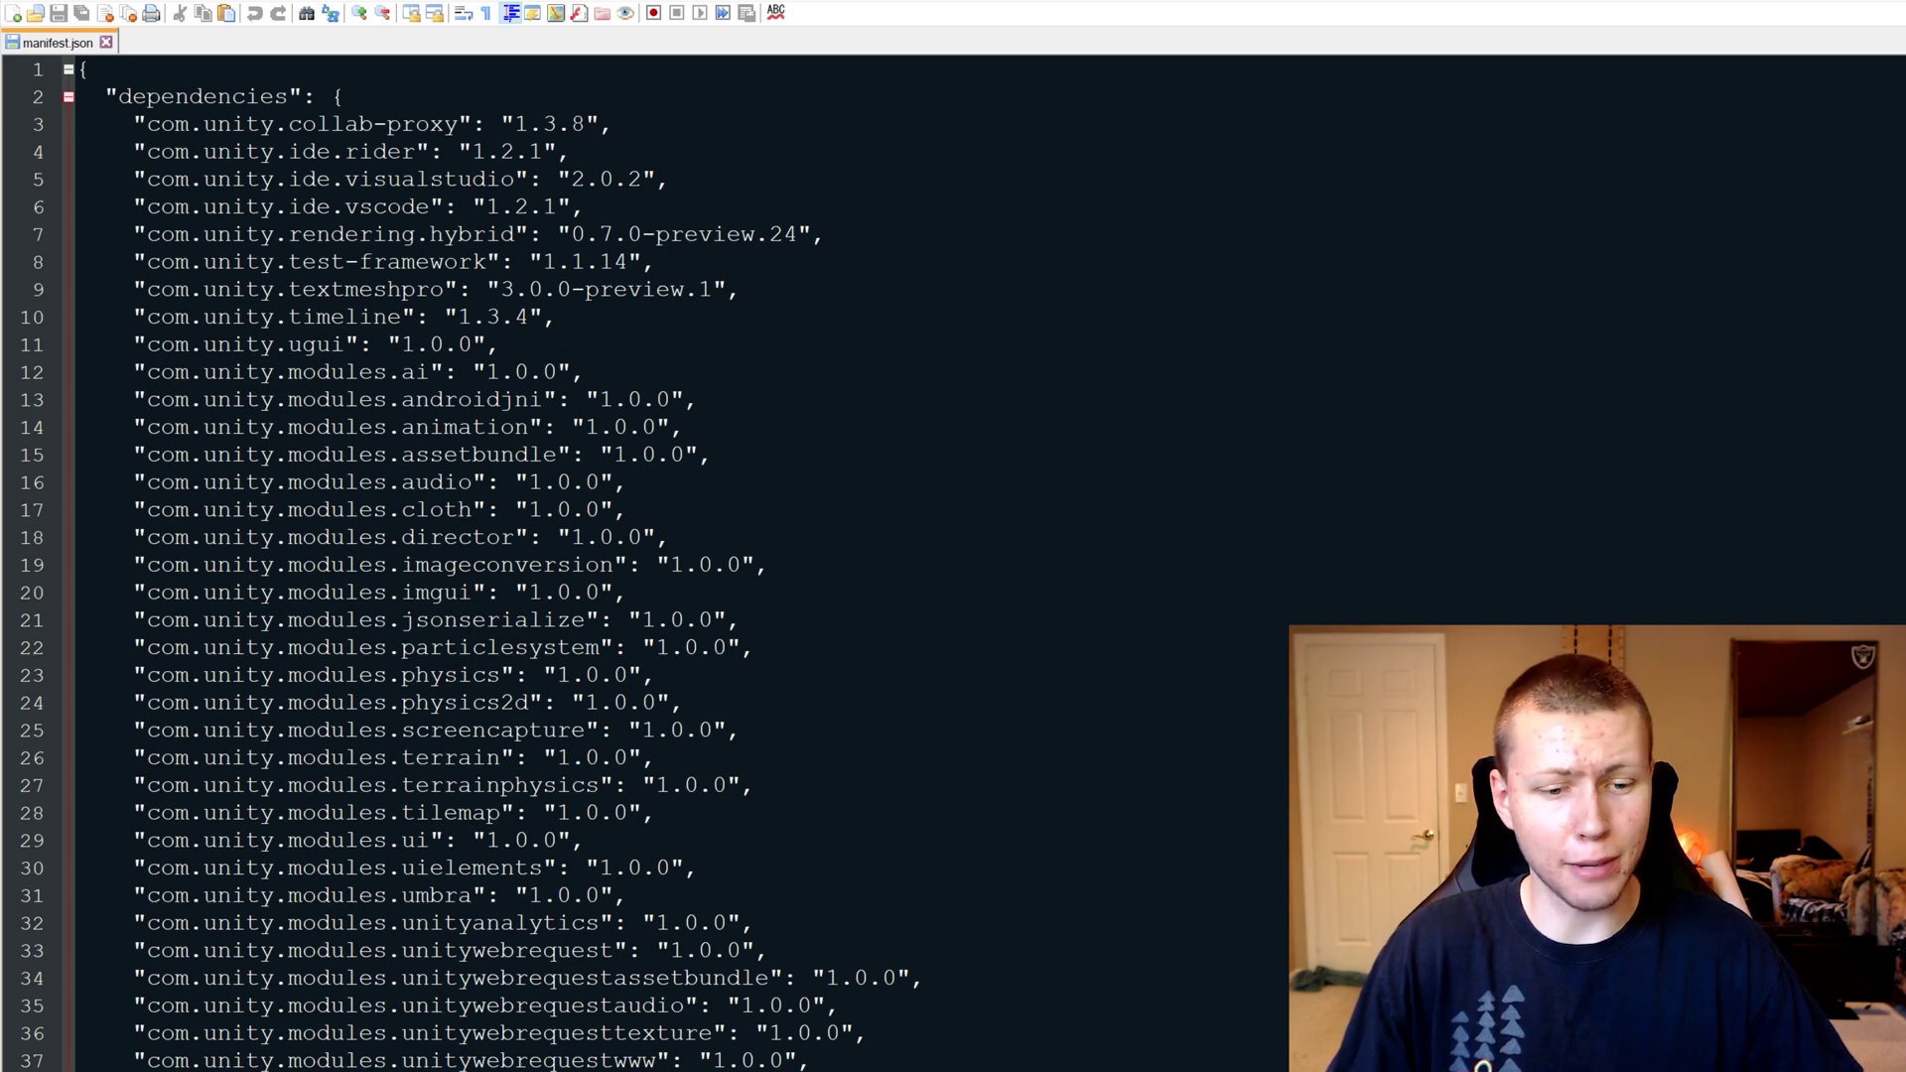
{"action": "key", "text": "alt+Tab"}
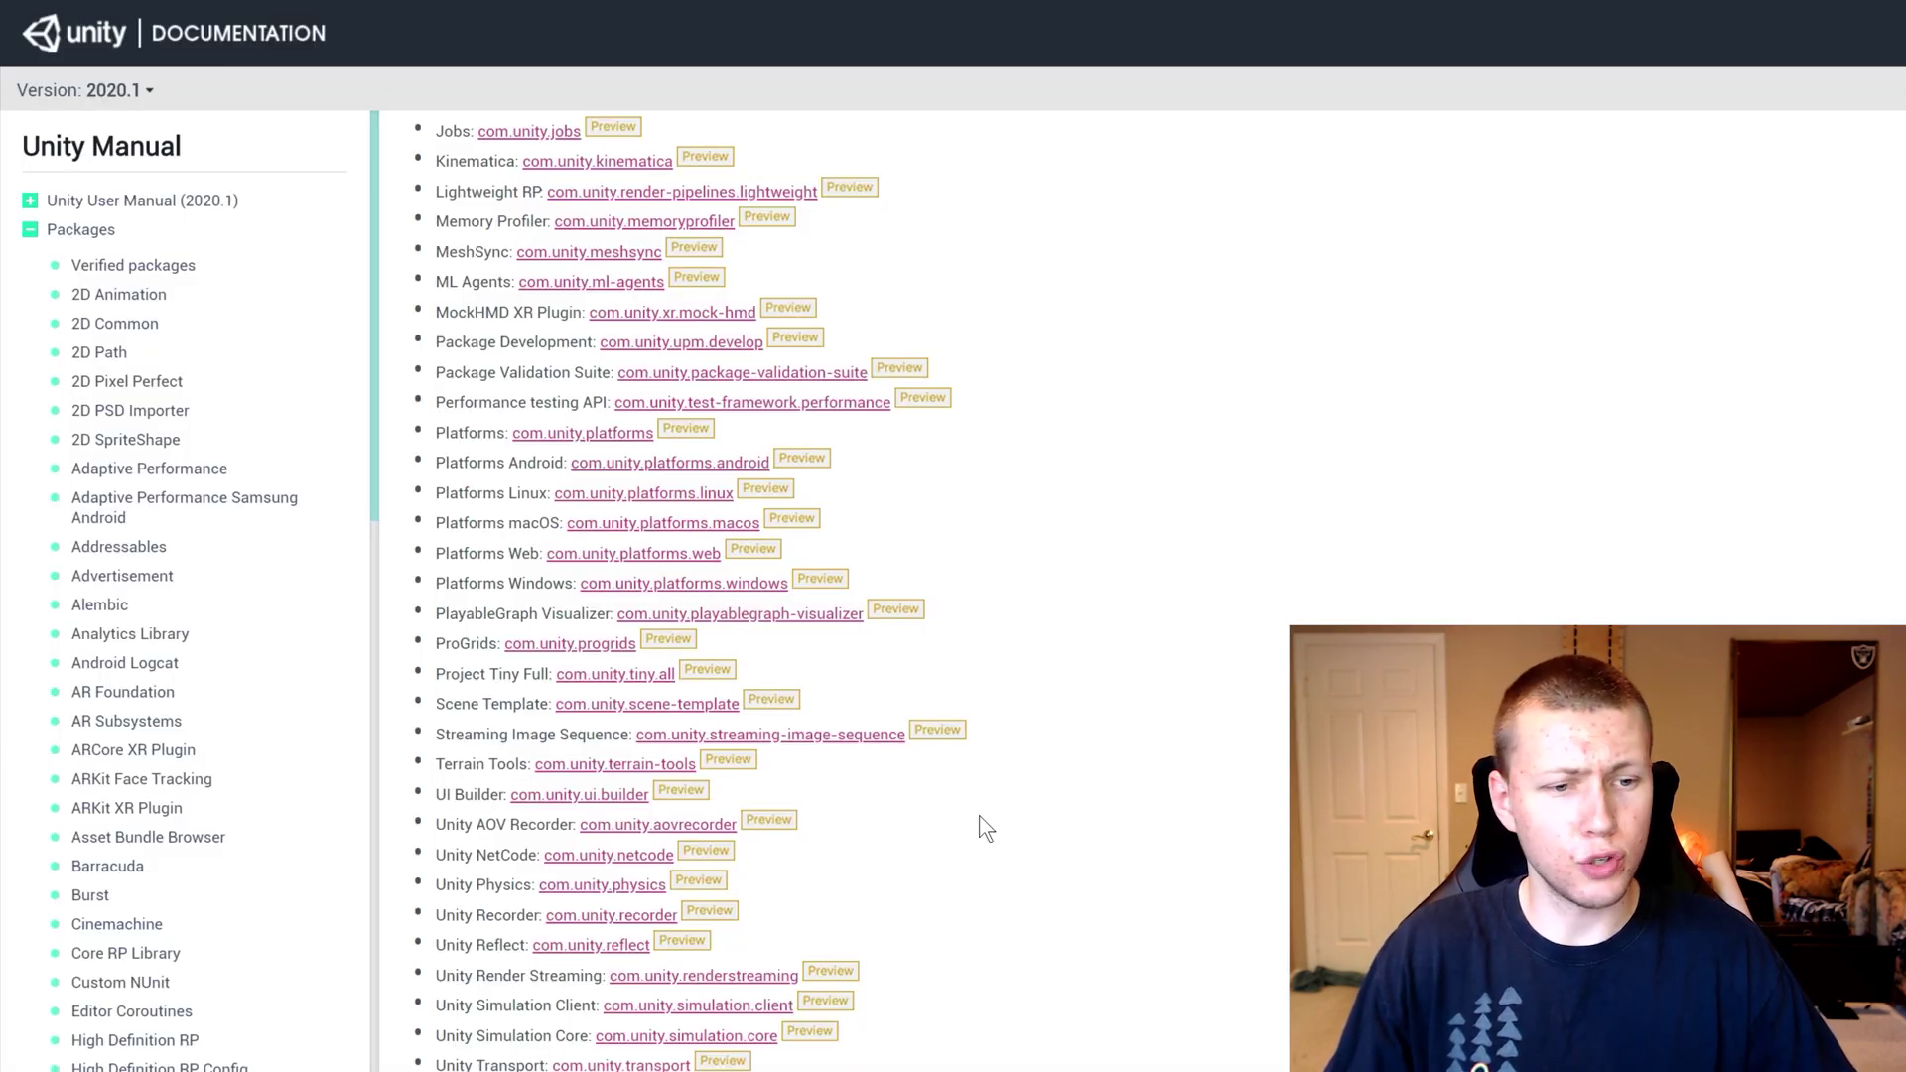
- Open the com.unity.physics documentation page showing version 0.4.0-preview.5
{"action": "left_click", "coordinate": [586, 894]}
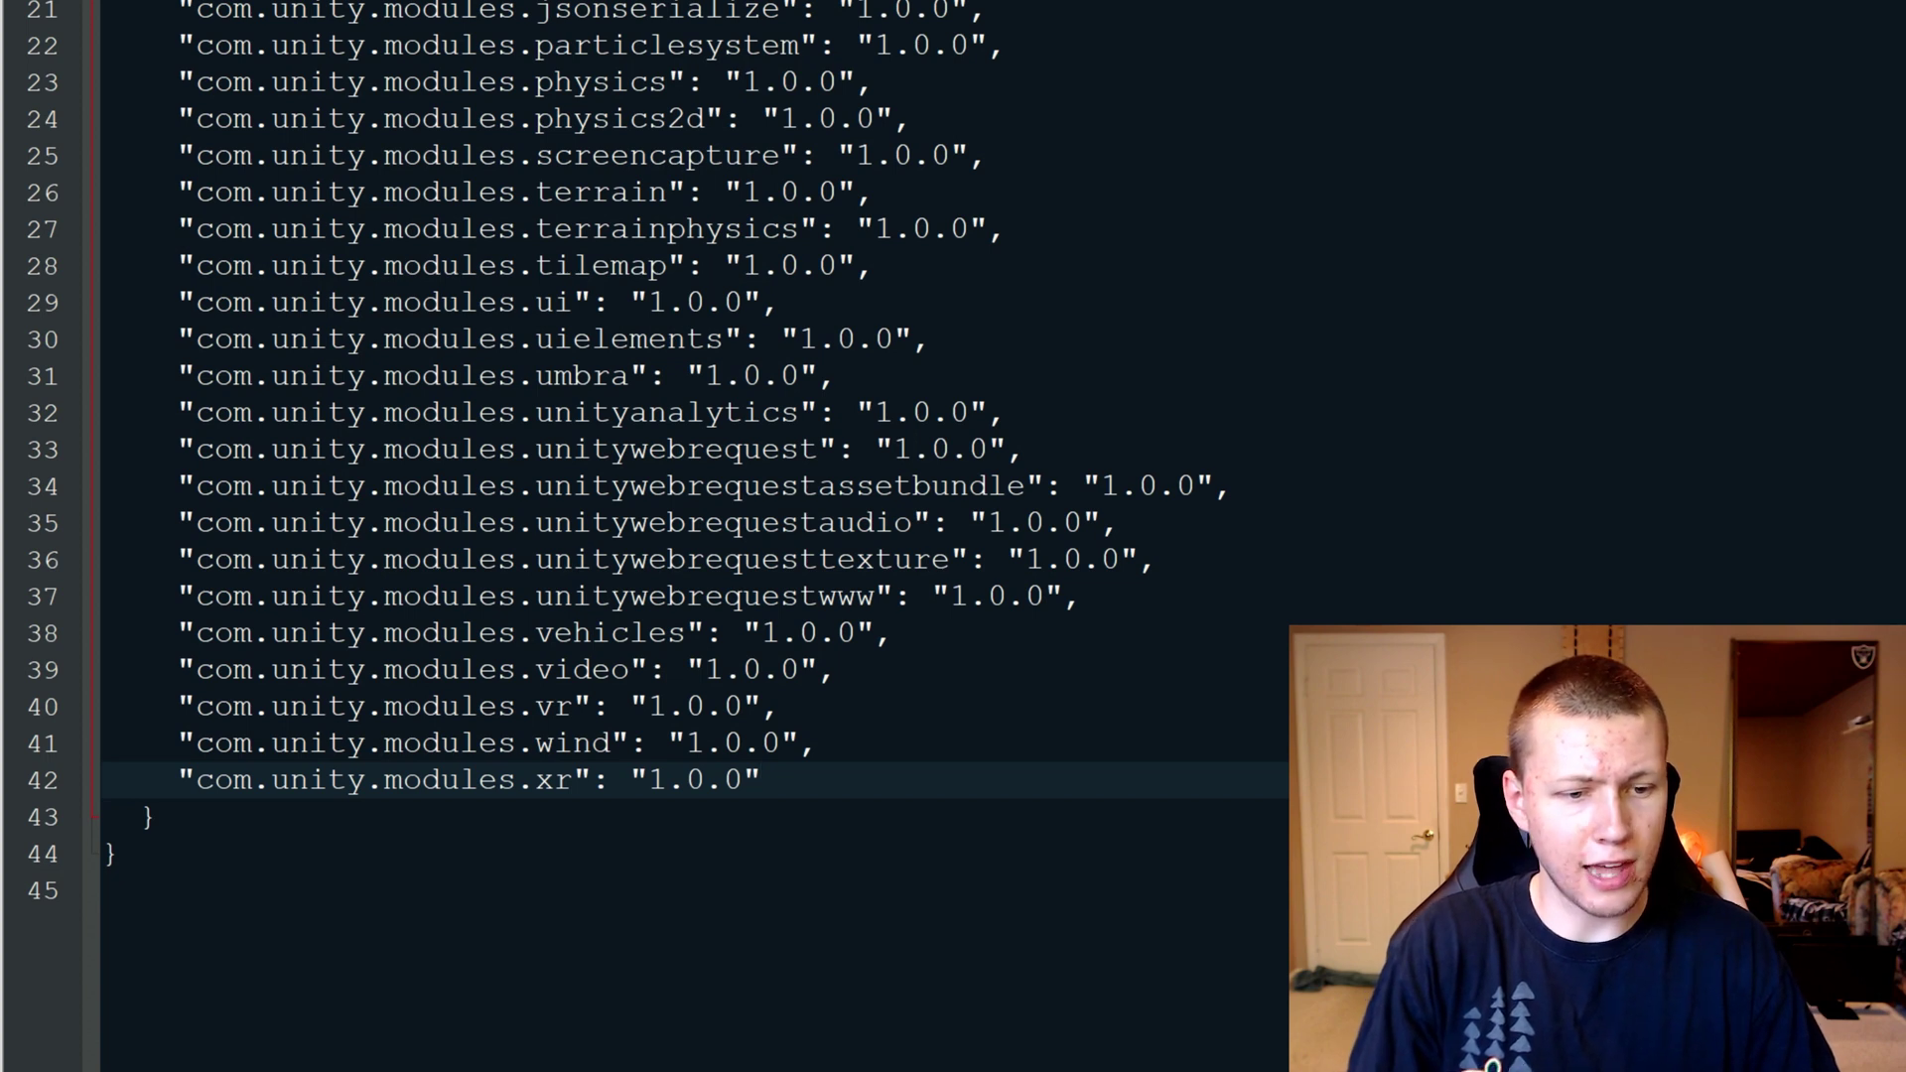
- Add the dependency "com.unity.physics": "0.4.0-preview.5" to manifest.json and save it
{"action": "key", "text": "Return"}
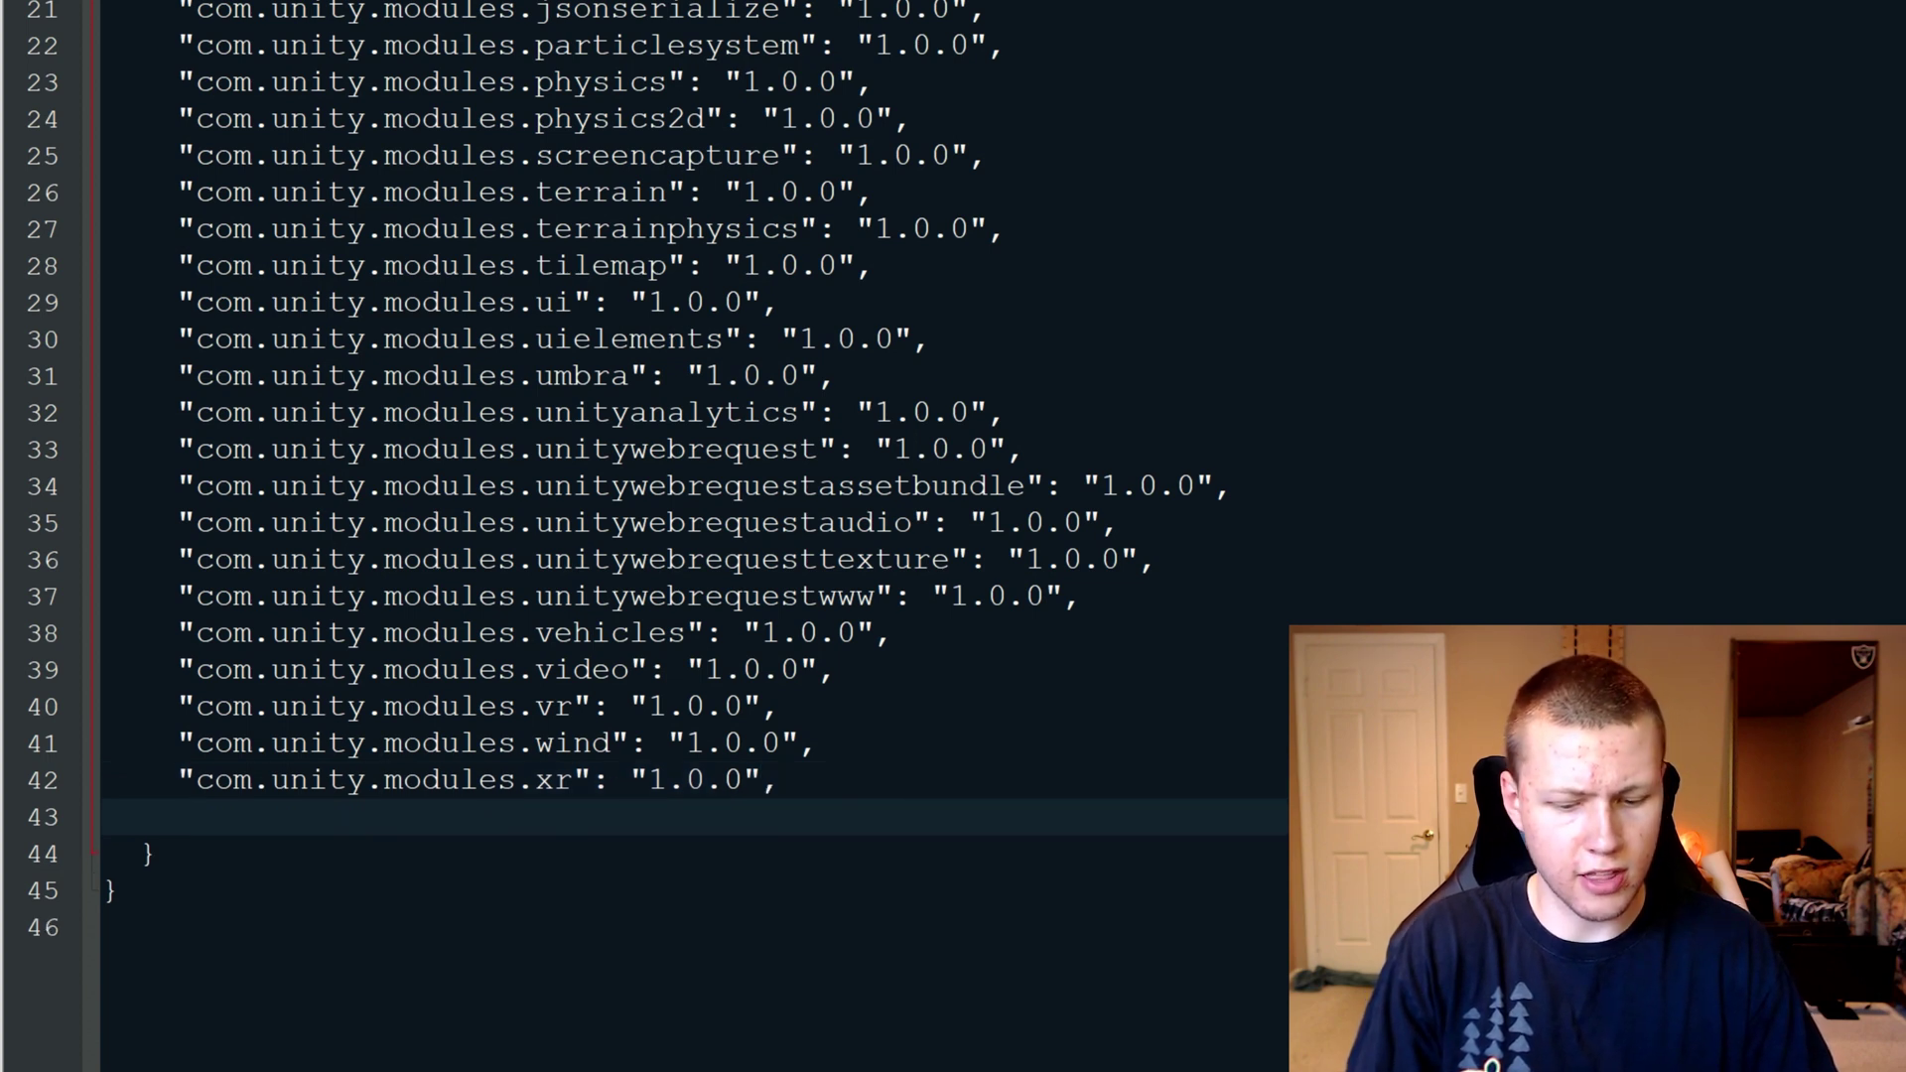
{"action": "type", "text": "\"\""}
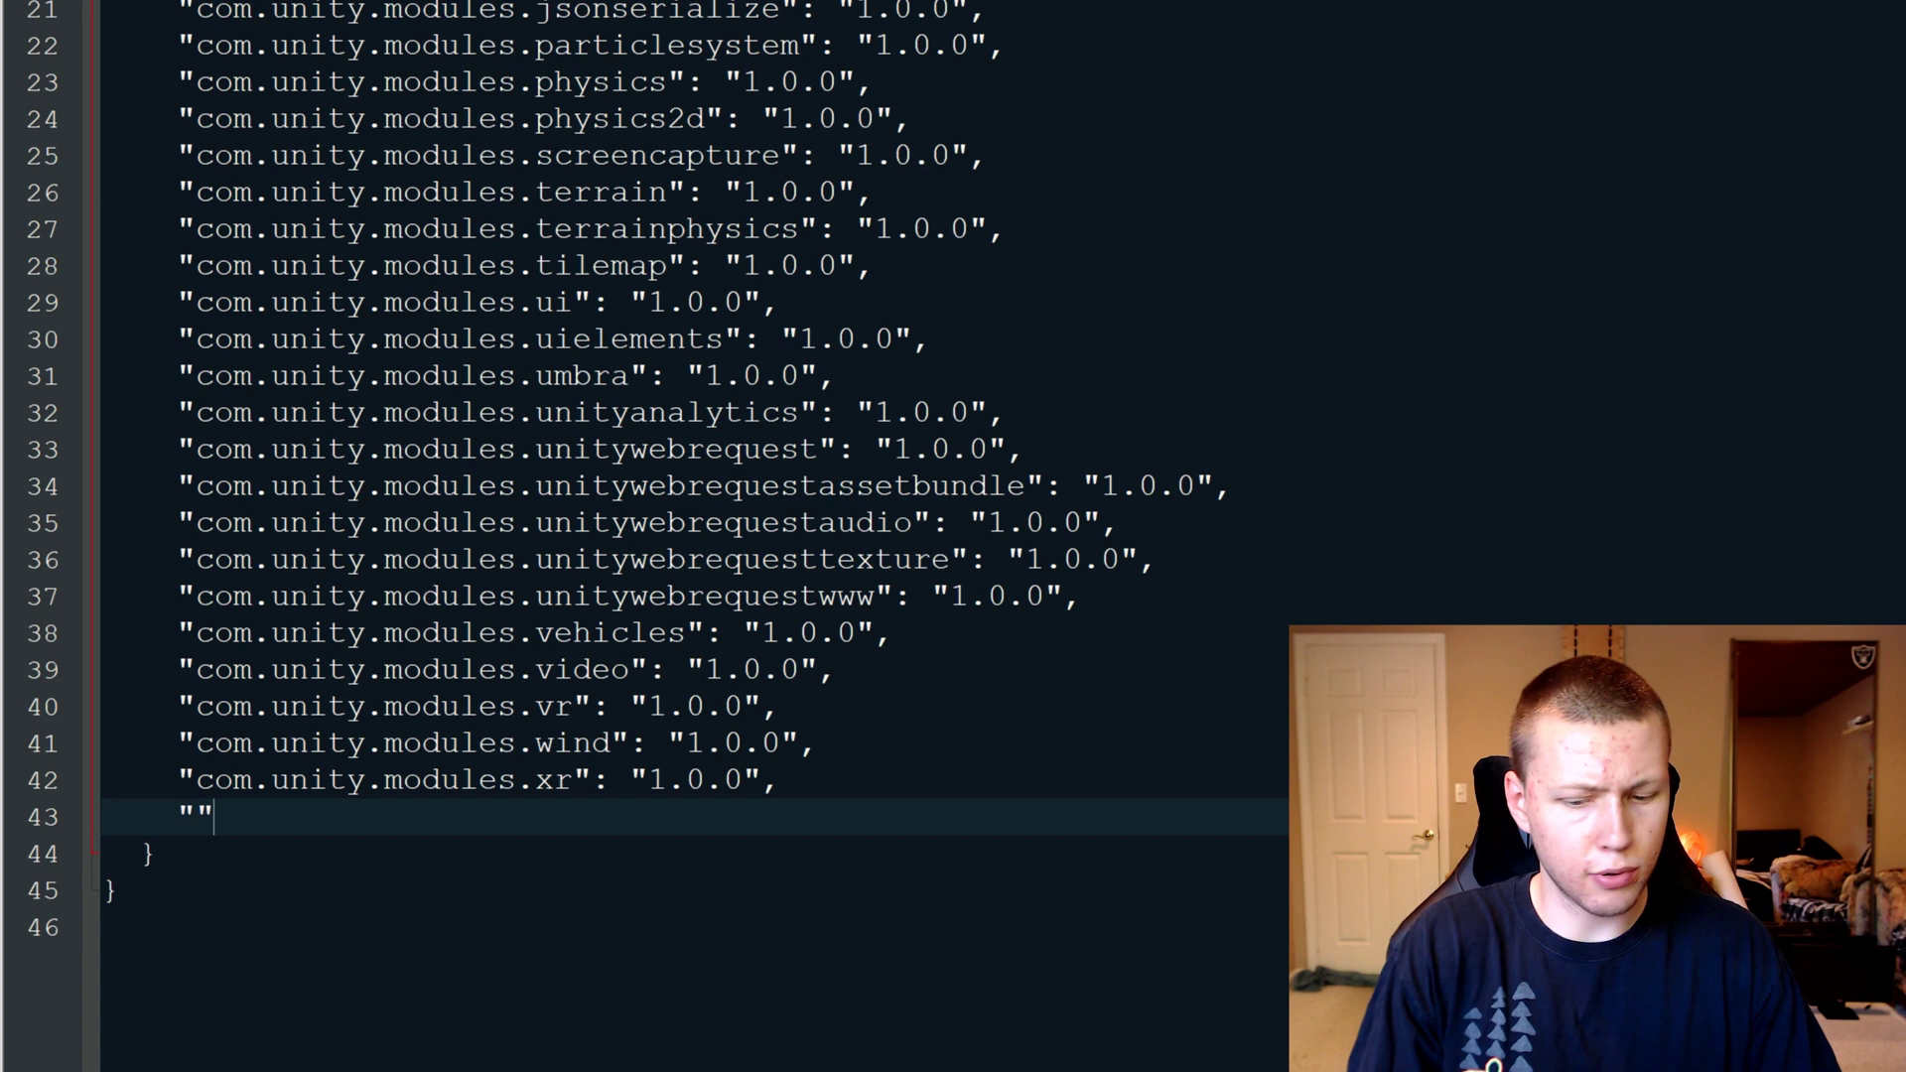
{"action": "key", "text": "Left"}
{"action": "type", "text": "com."}
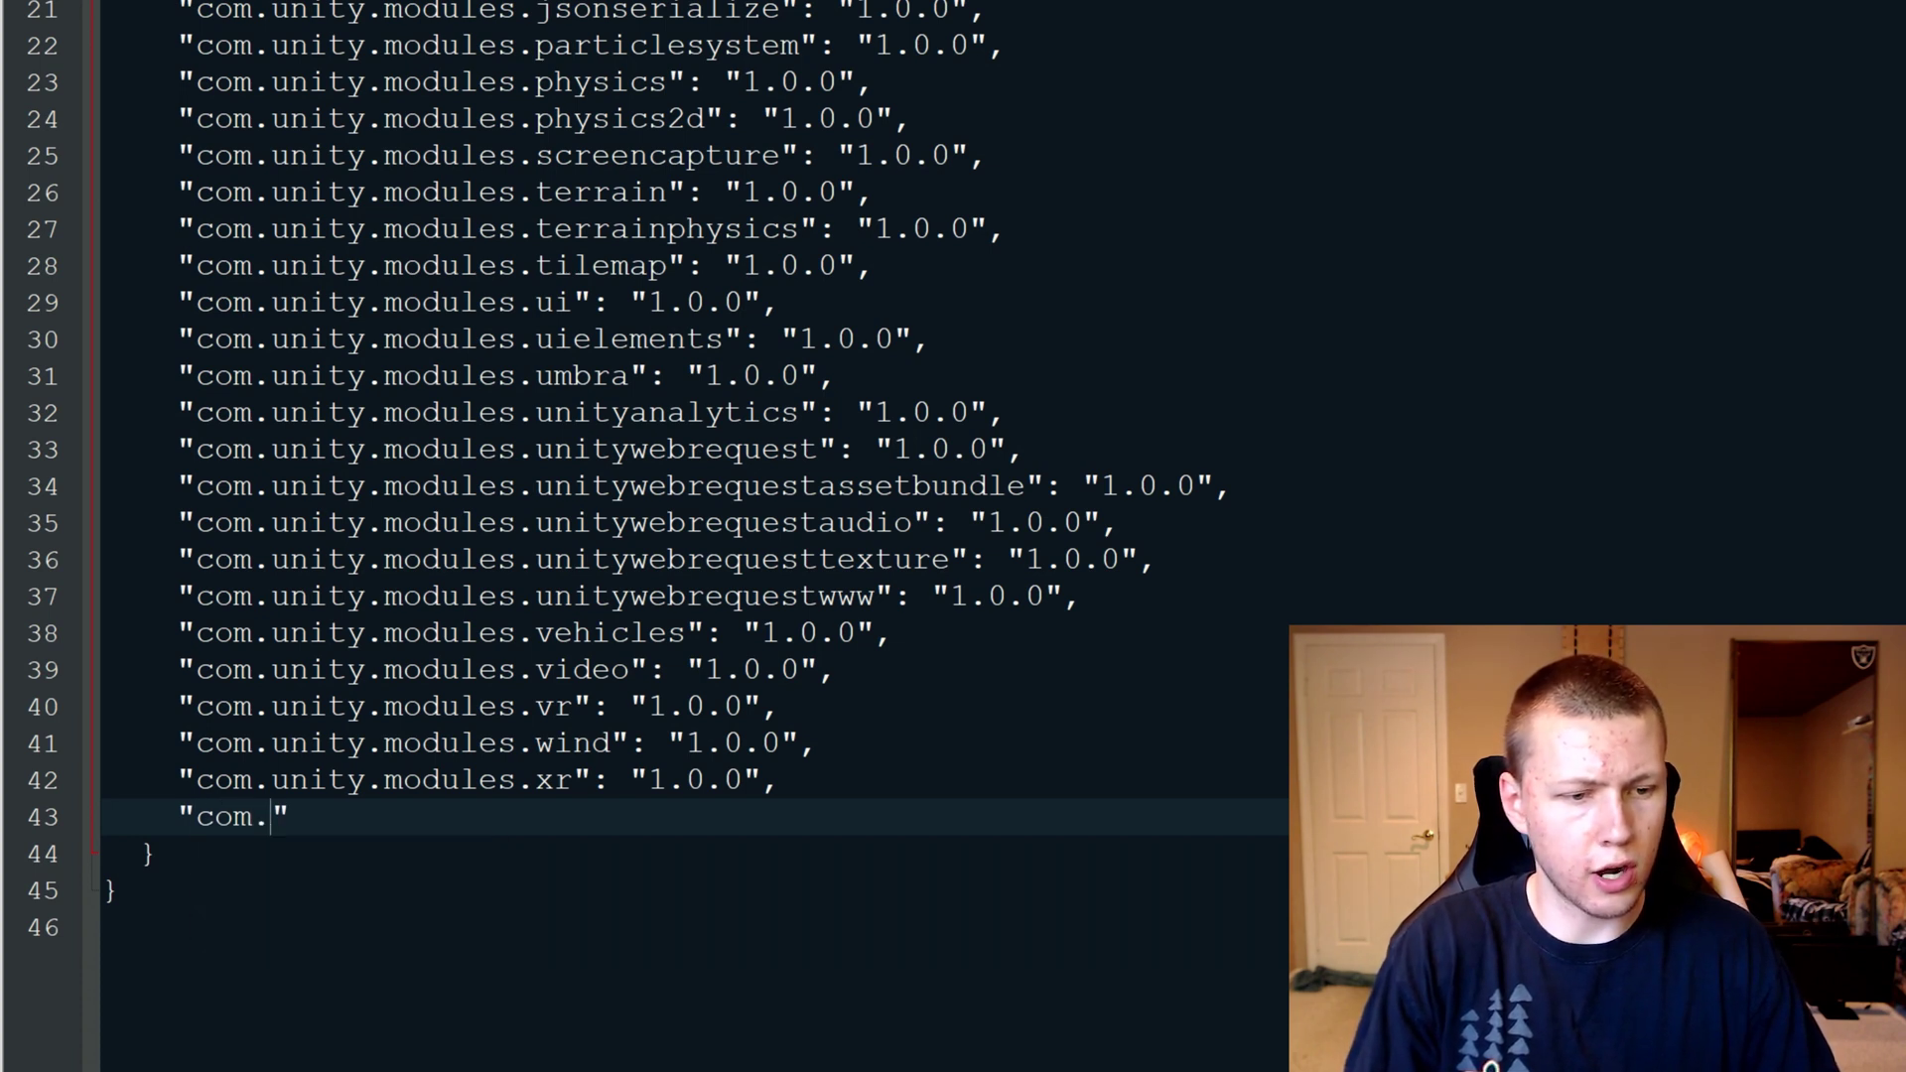
{"action": "type", "text": "unity.physics"}
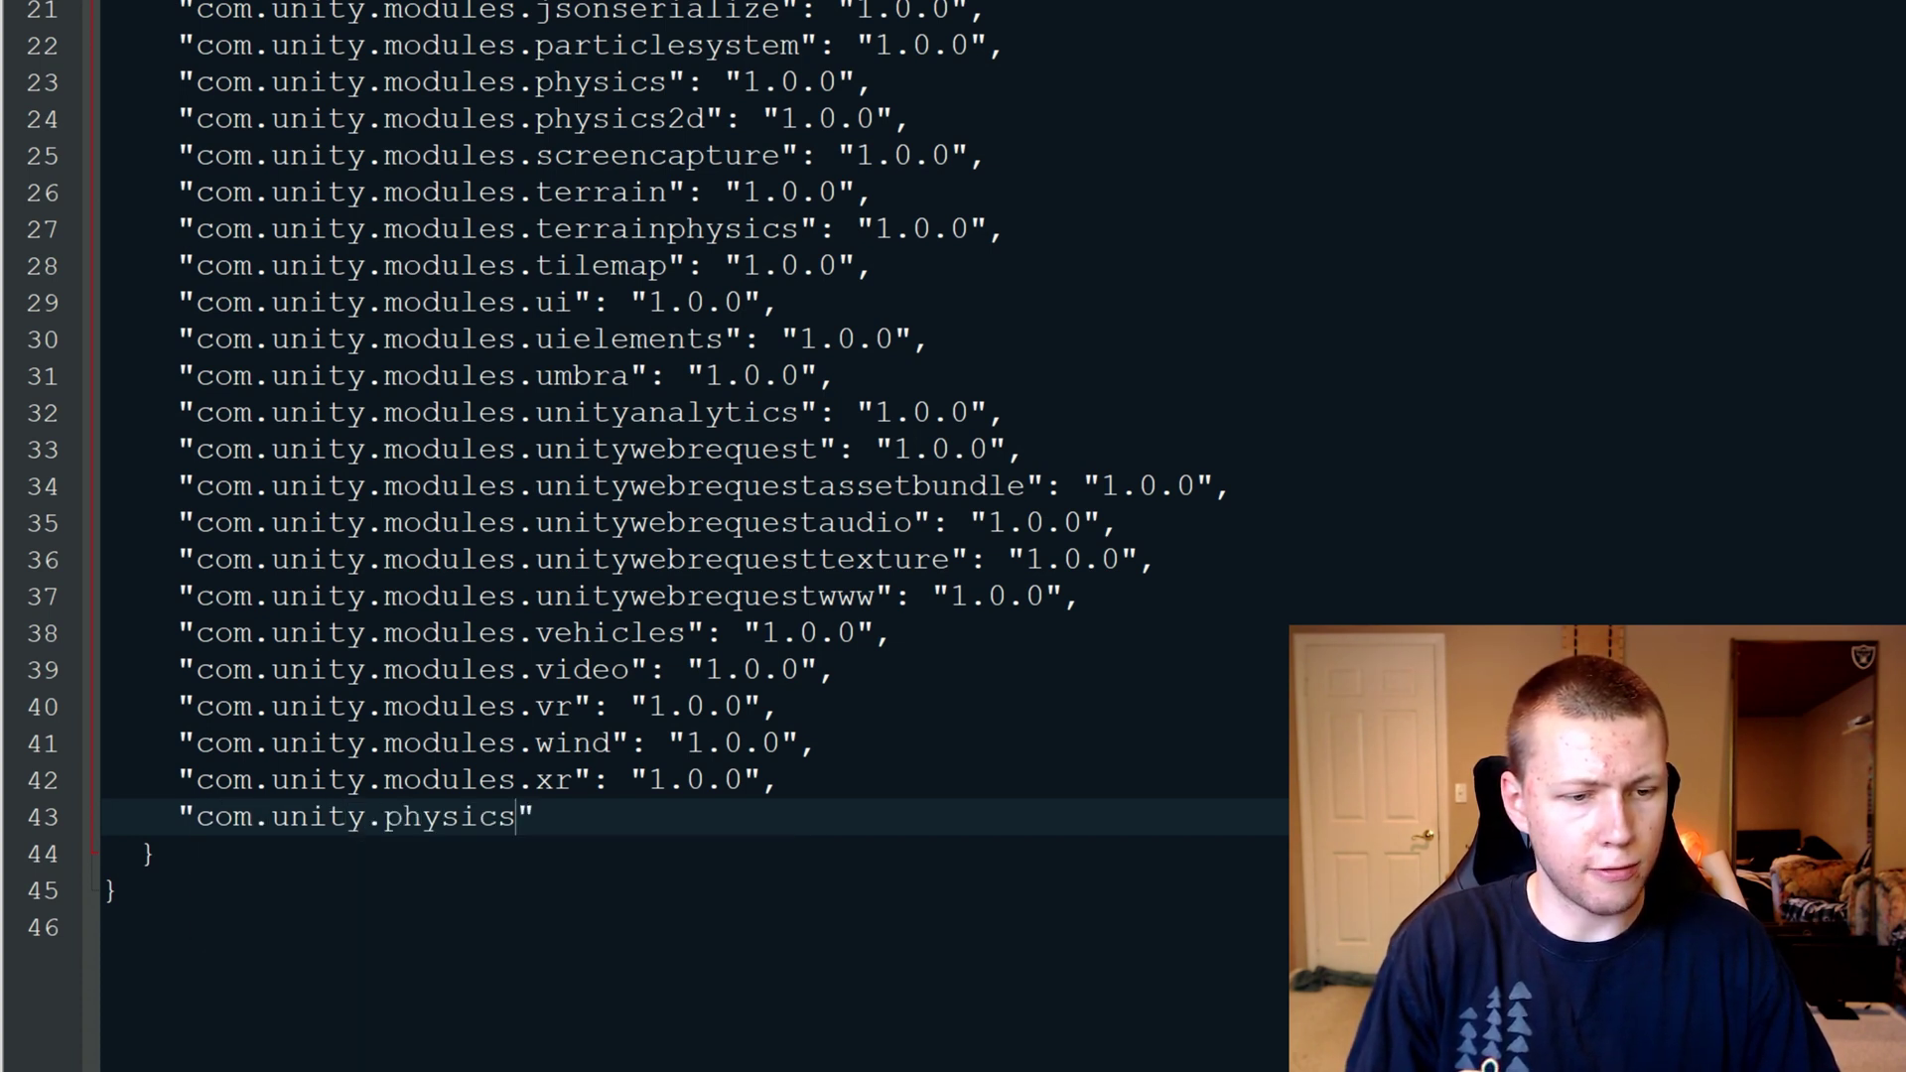
{"action": "key", "text": "Right"}
{"action": "type", "text": ": \""}
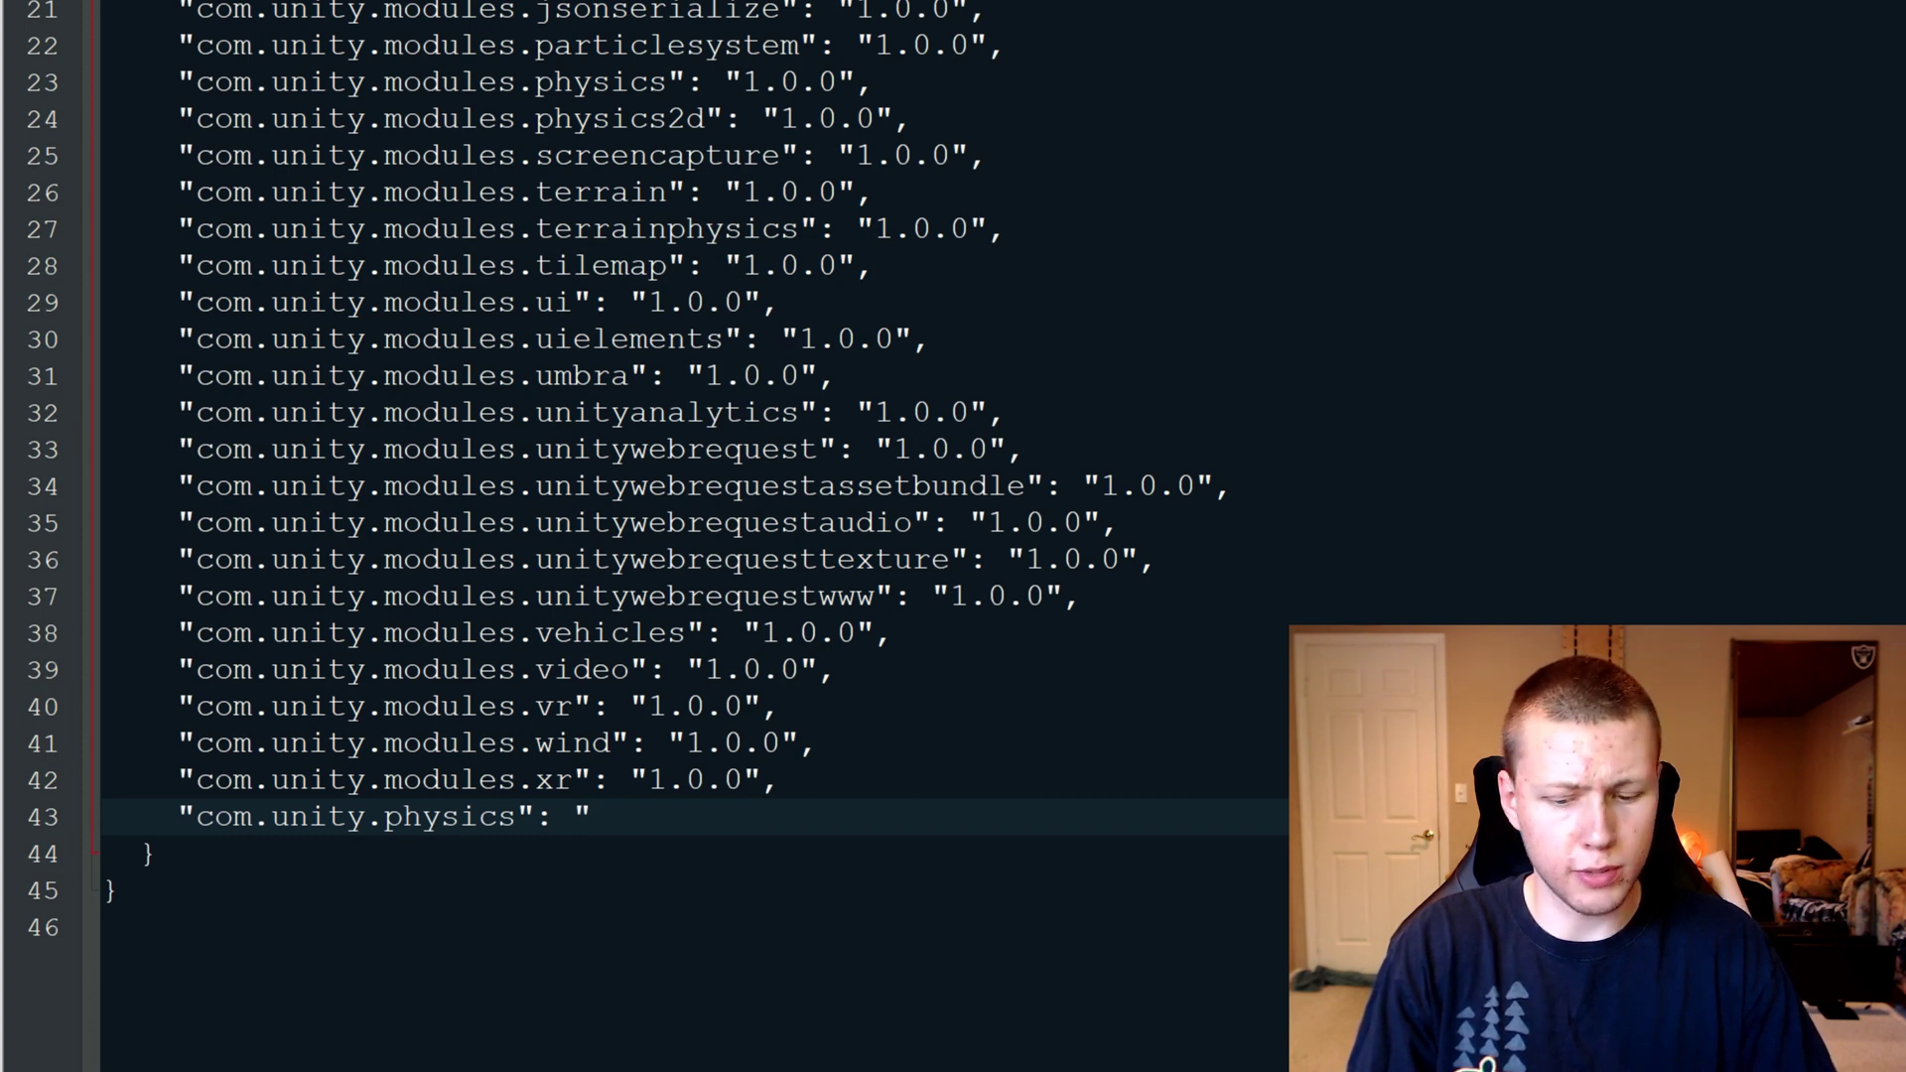
{"action": "type", "text": "0.4."}
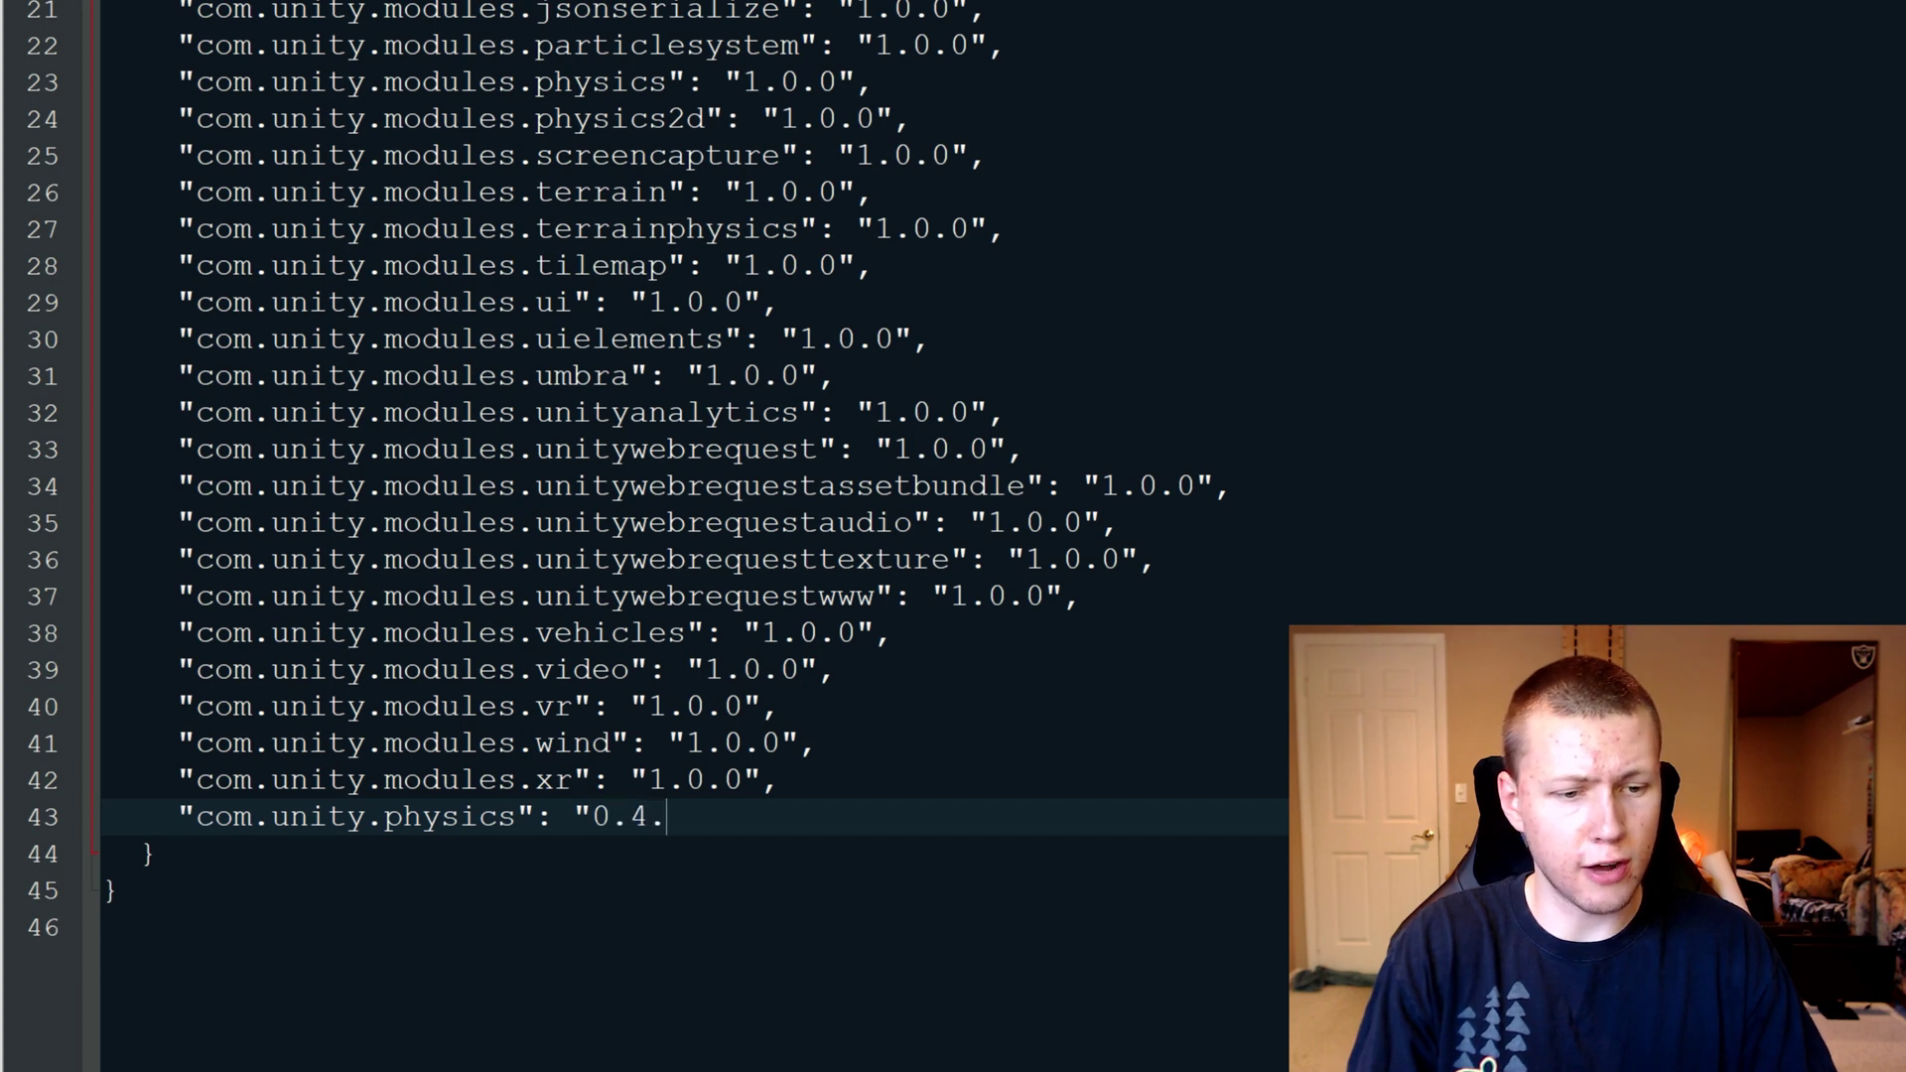
{"action": "type", "text": "0-pre"}
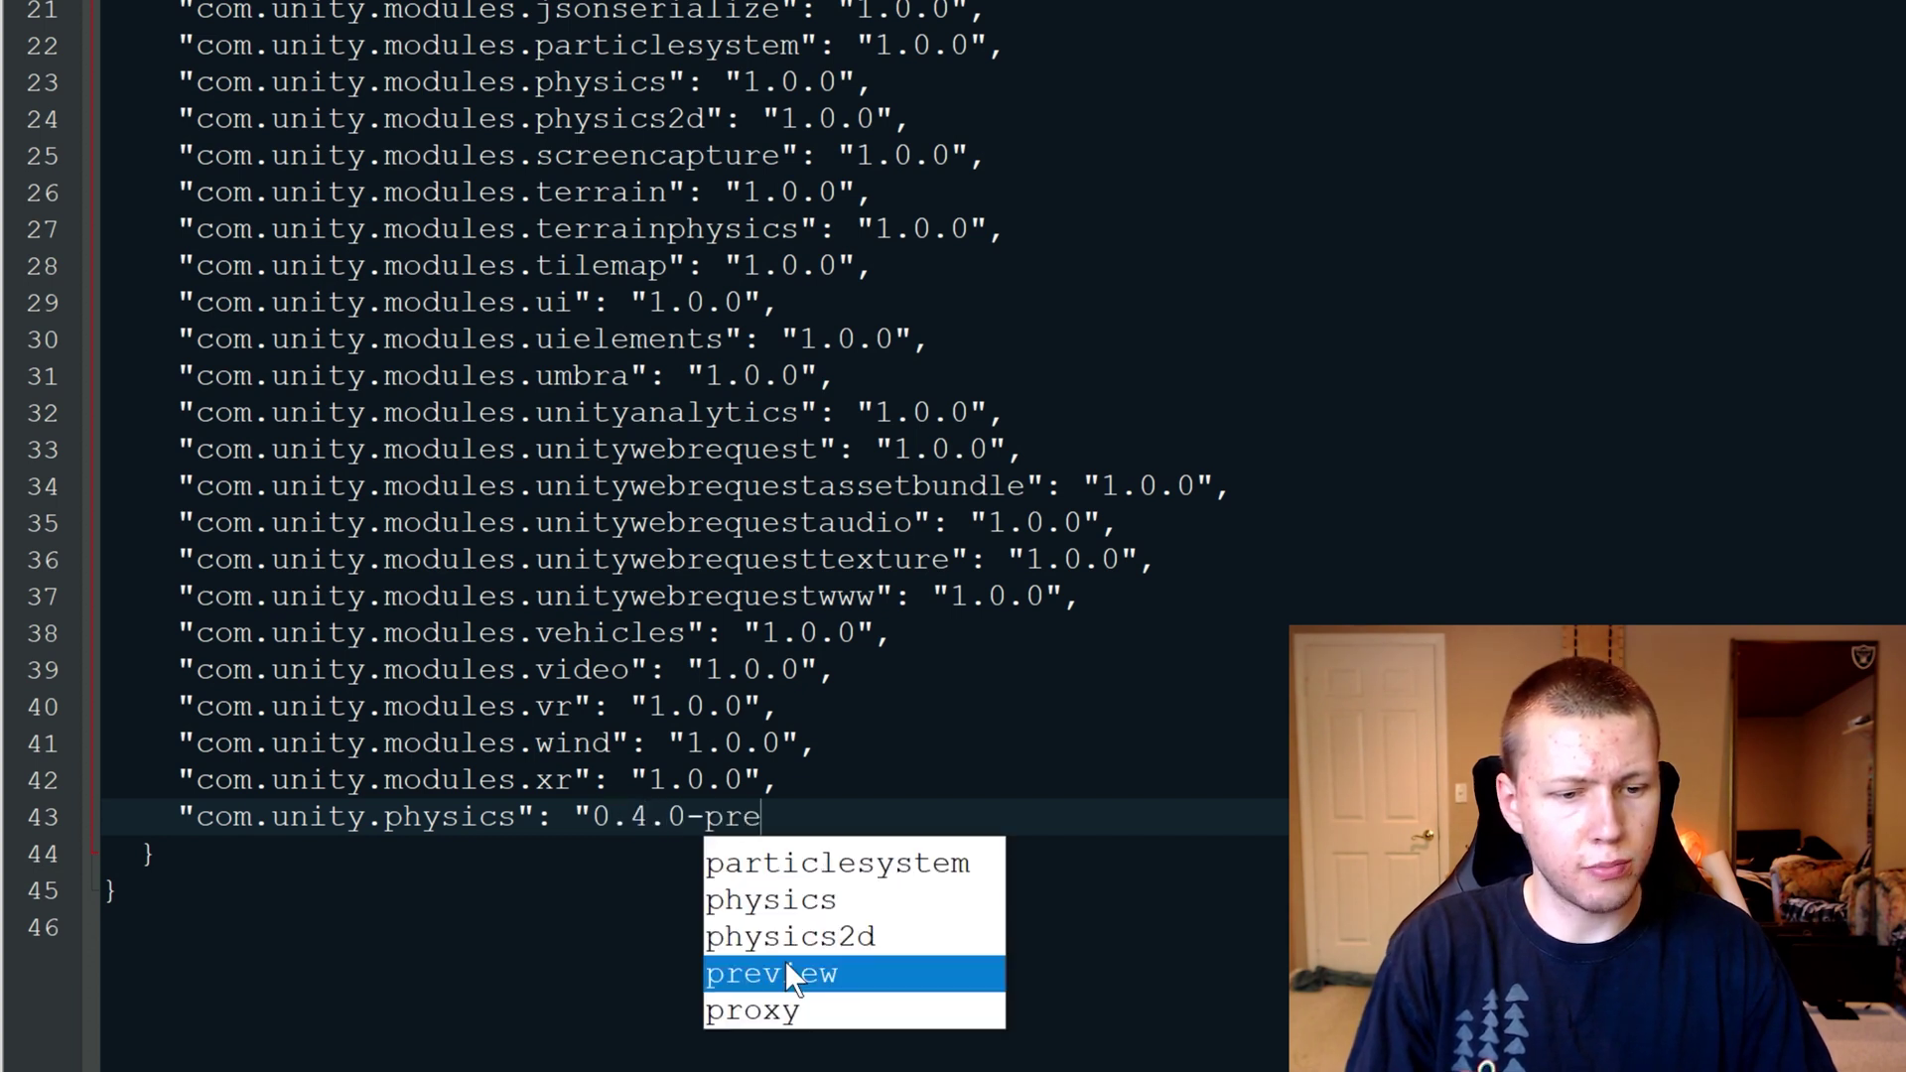
{"action": "key", "text": "Return"}
{"action": "type", "text": ".5"}
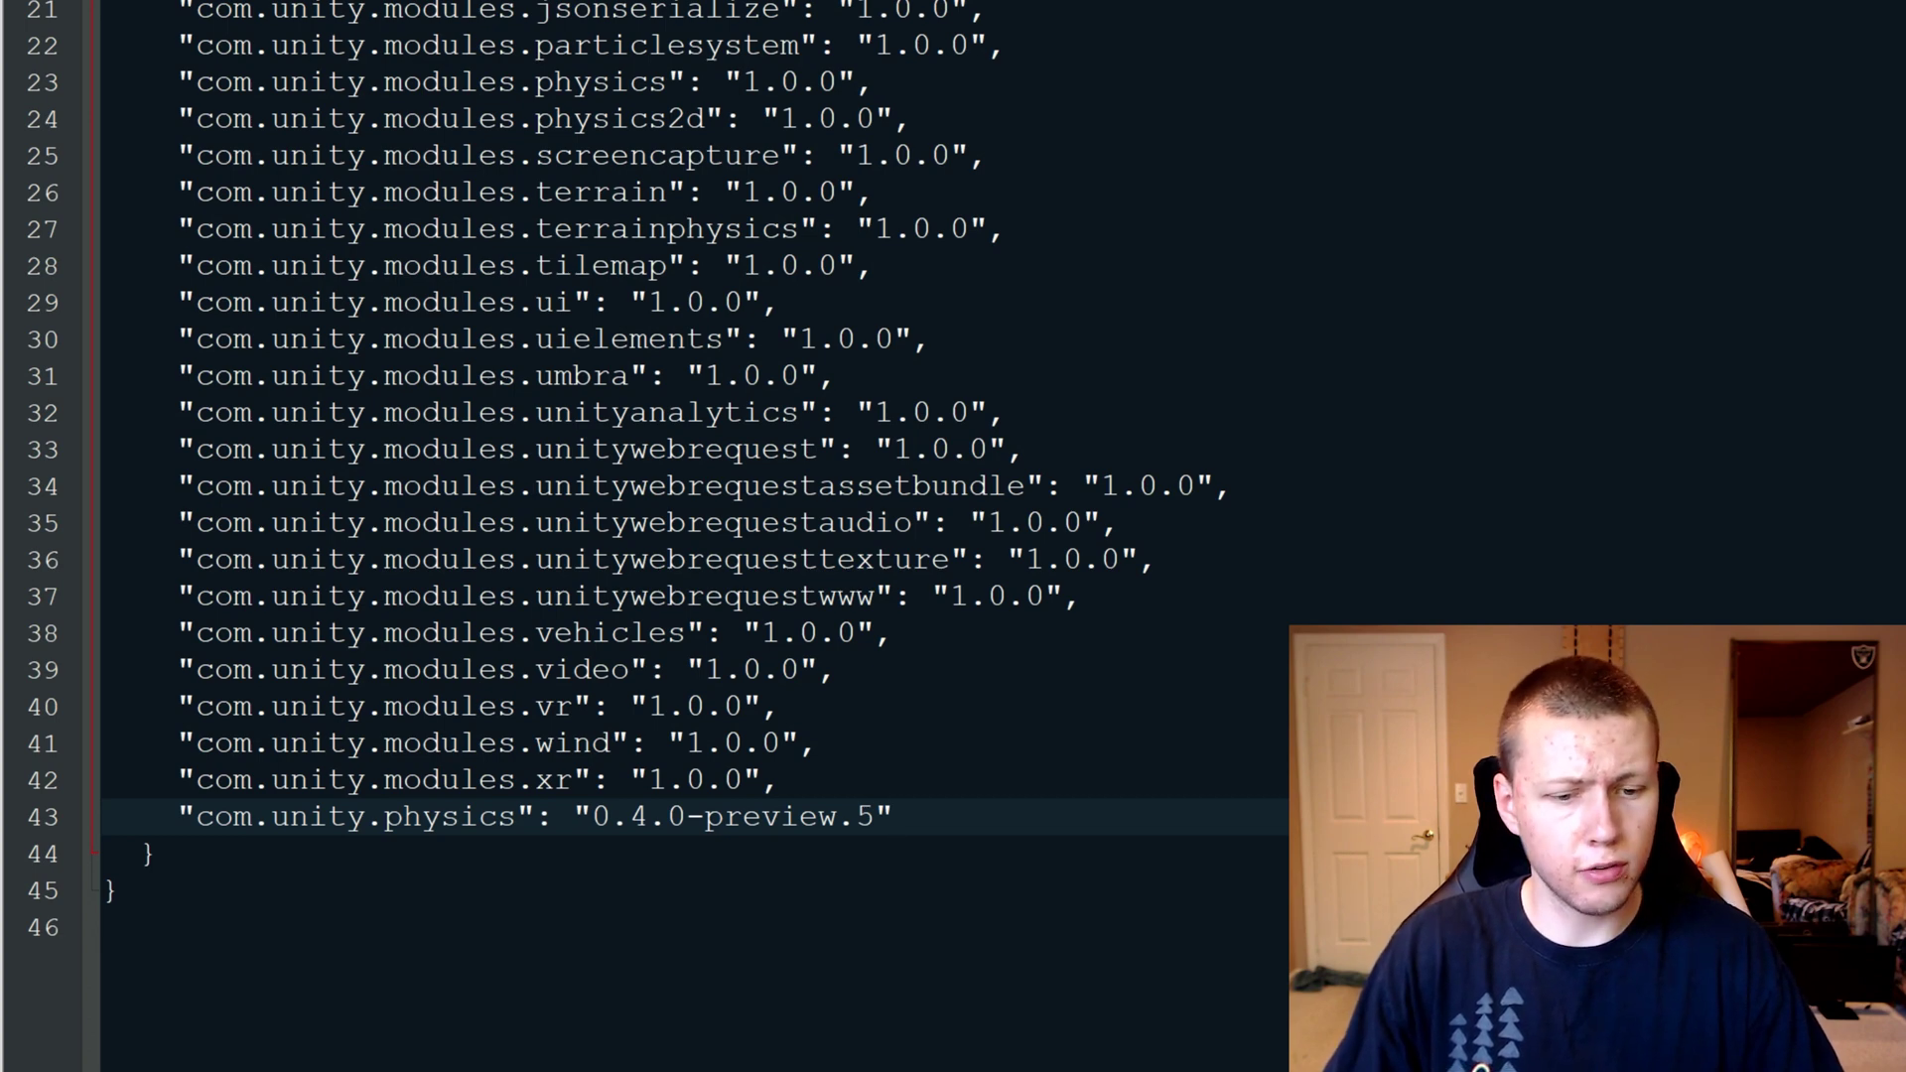
{"action": "key", "text": "alt+Tab"}
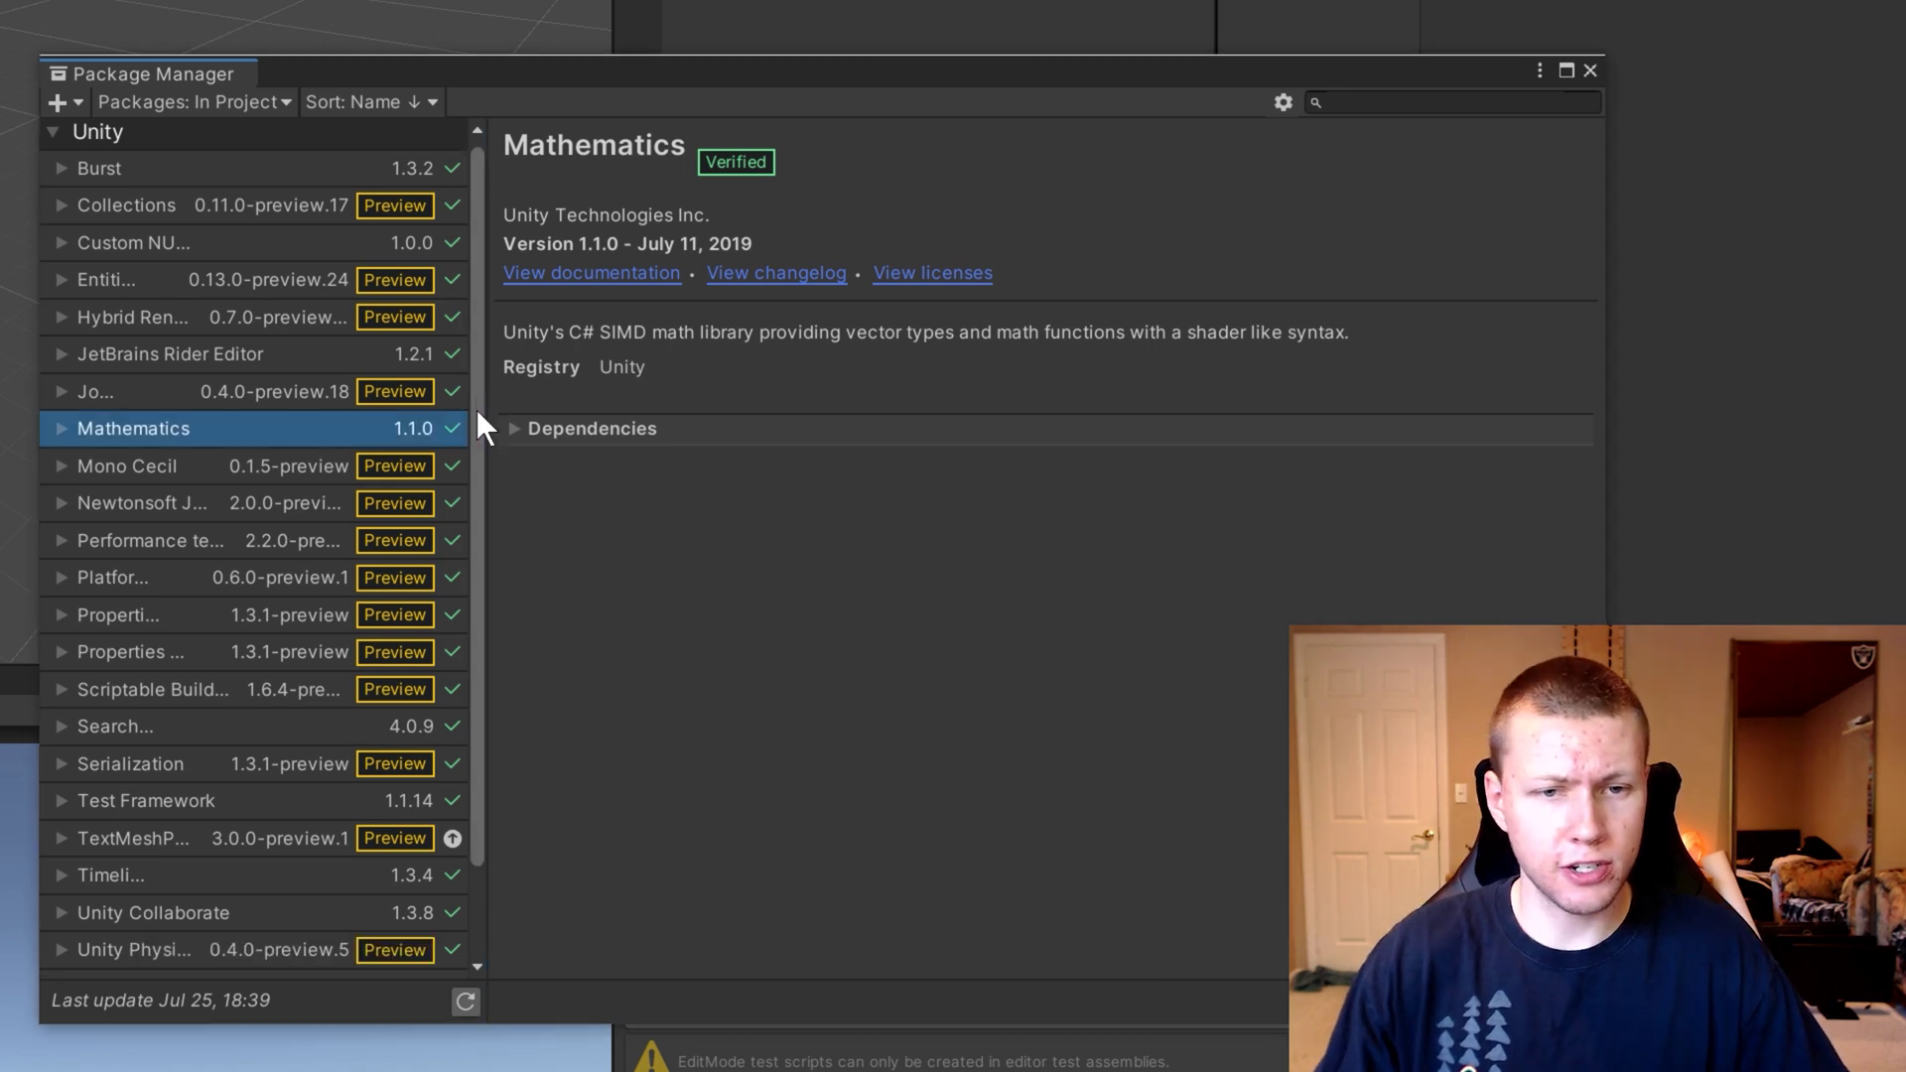
- Scroll the project package list and view the Unity Physics 0.4.0-preview.5 details
{"action": "scroll", "coordinate": [478, 427], "scroll_direction": "down", "scroll_amount": 3}
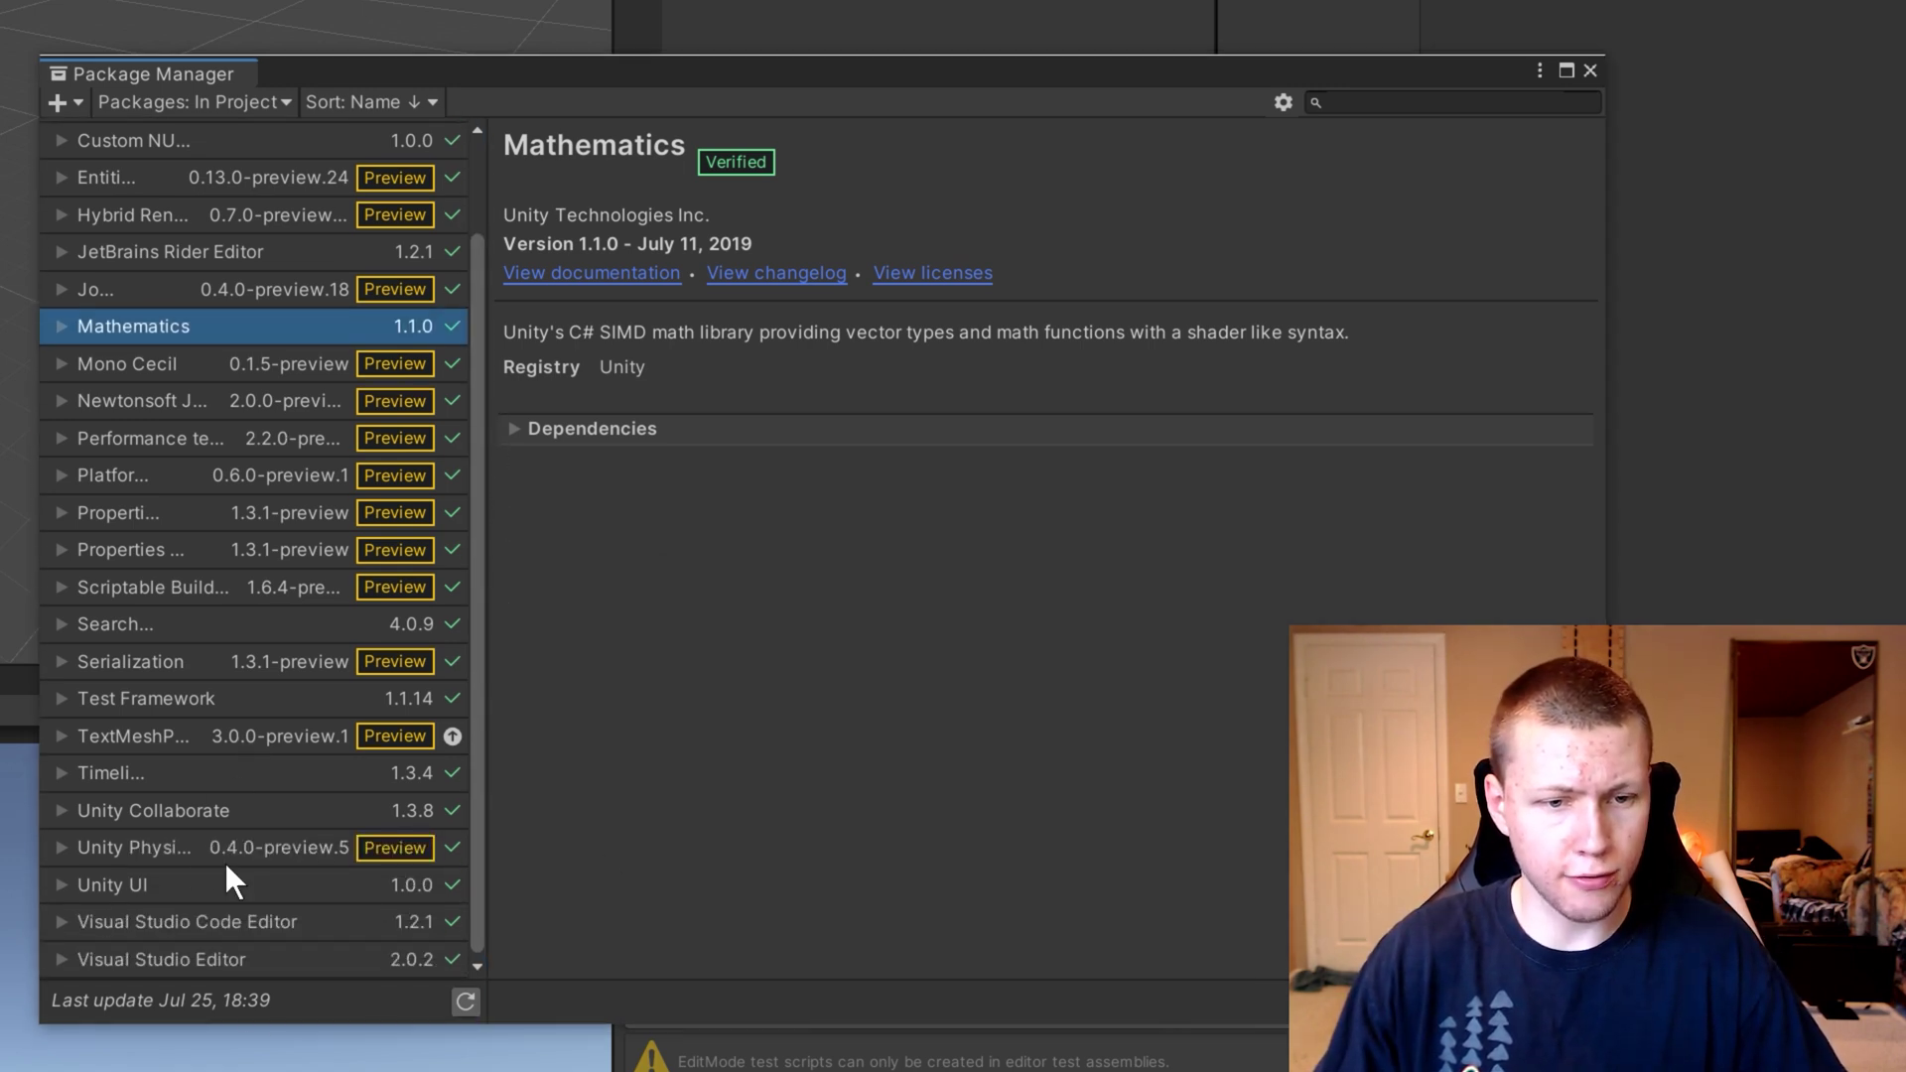
{"action": "left_click", "coordinate": [193, 849]}
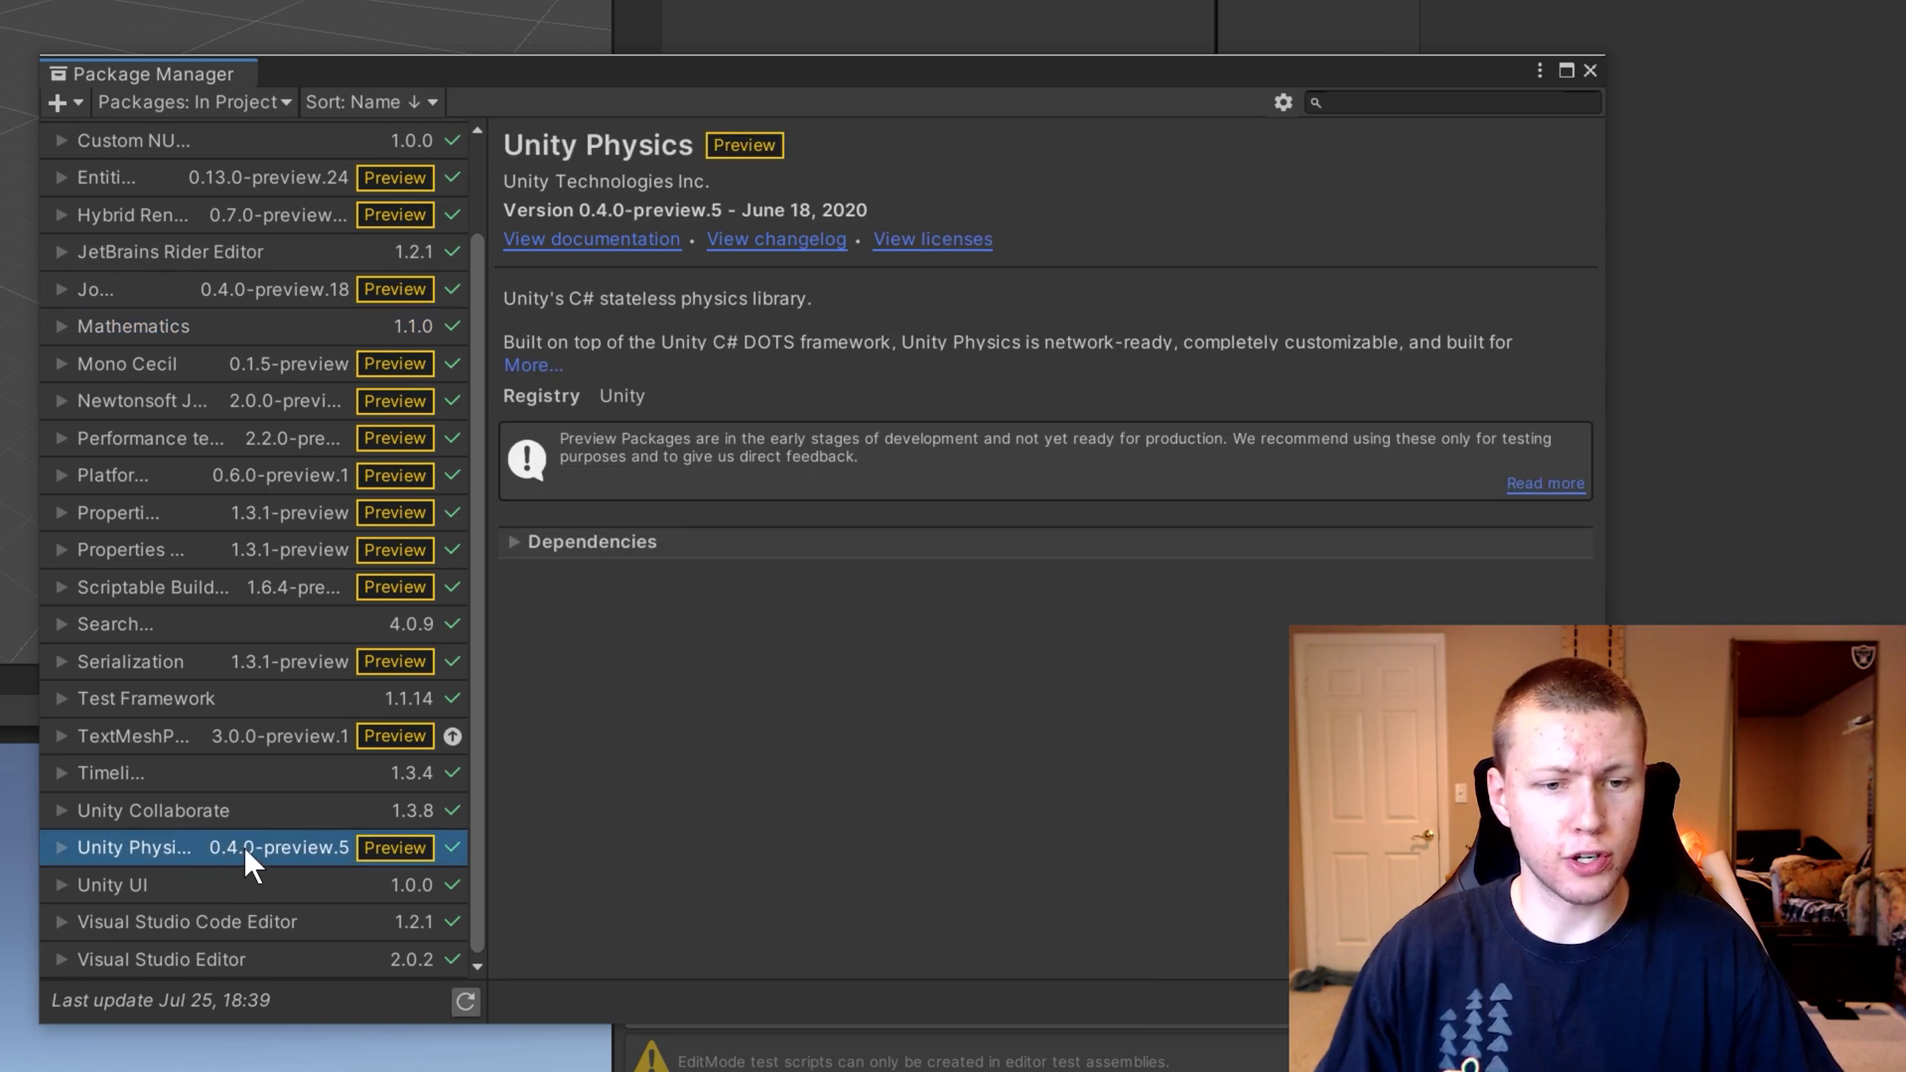